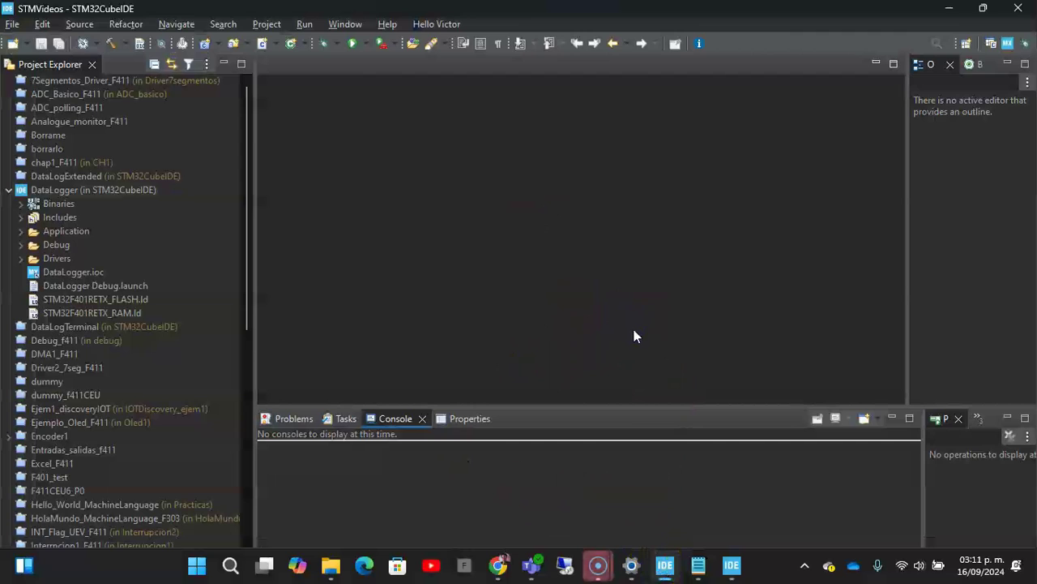
Start a new STM32 project from the STMVideos workspace.
mouse_move(732, 559)
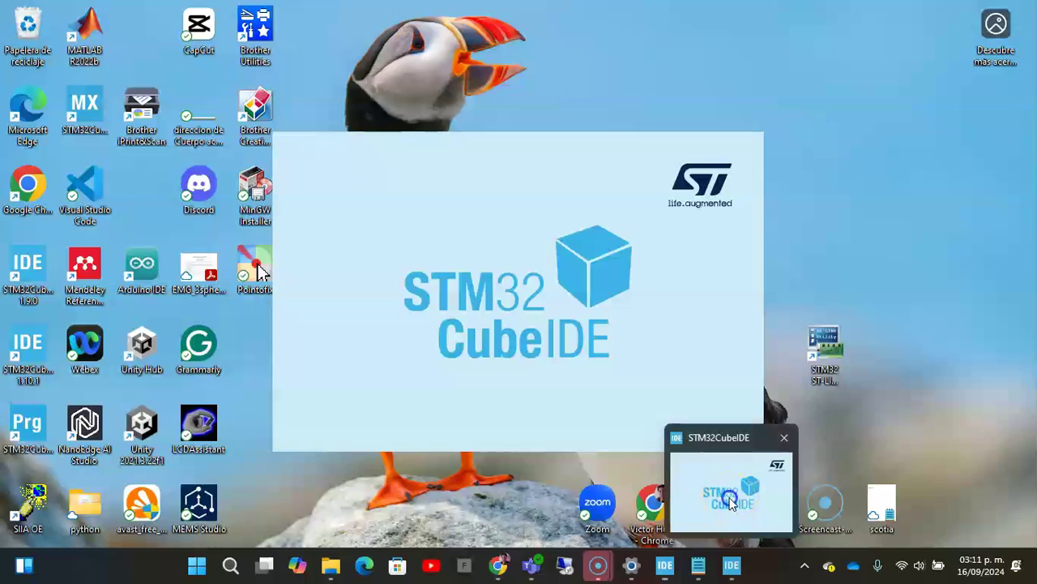
click(732, 501)
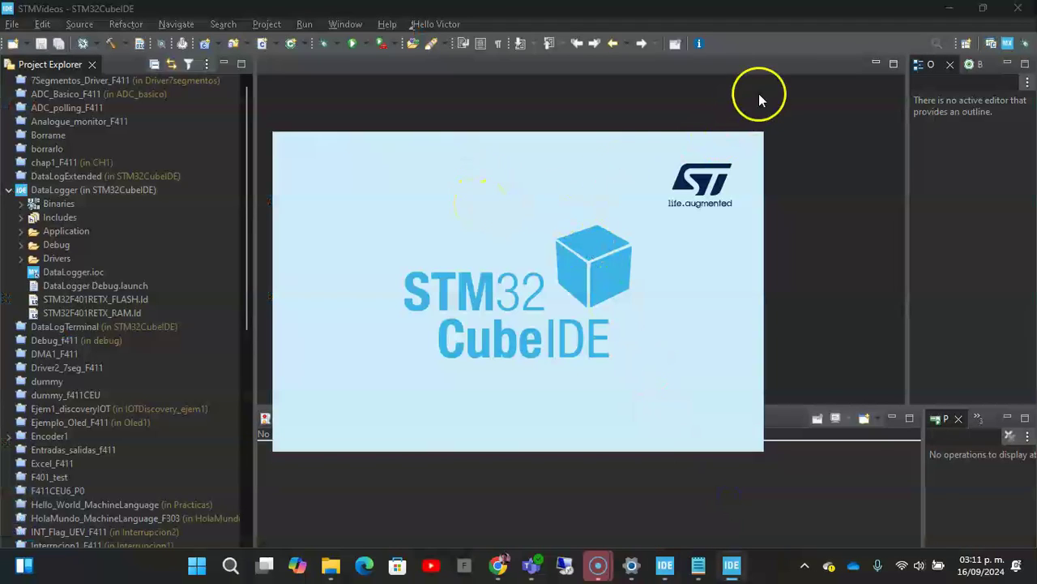
click(12, 26)
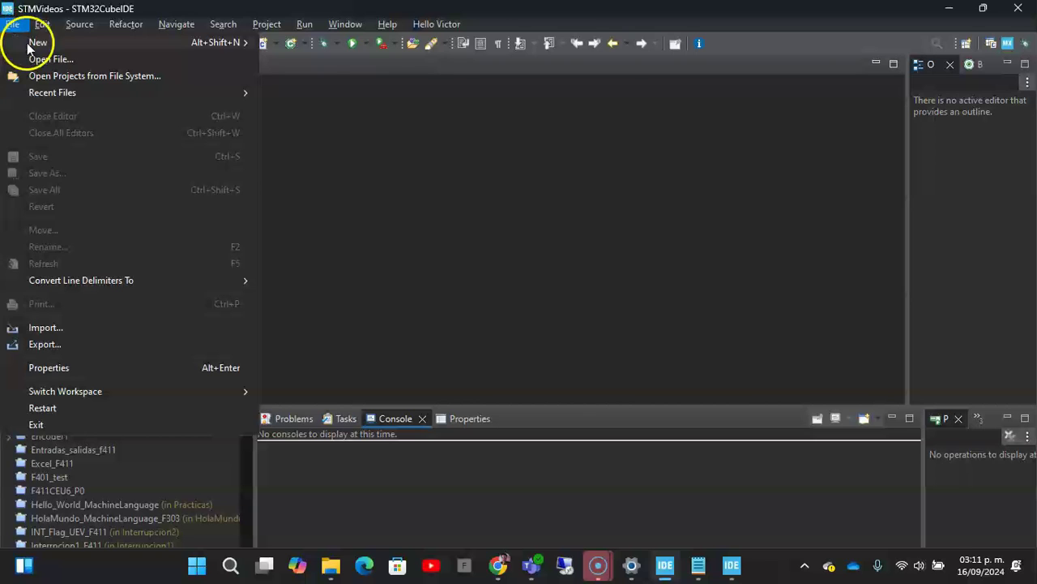
mouse_move(32, 45)
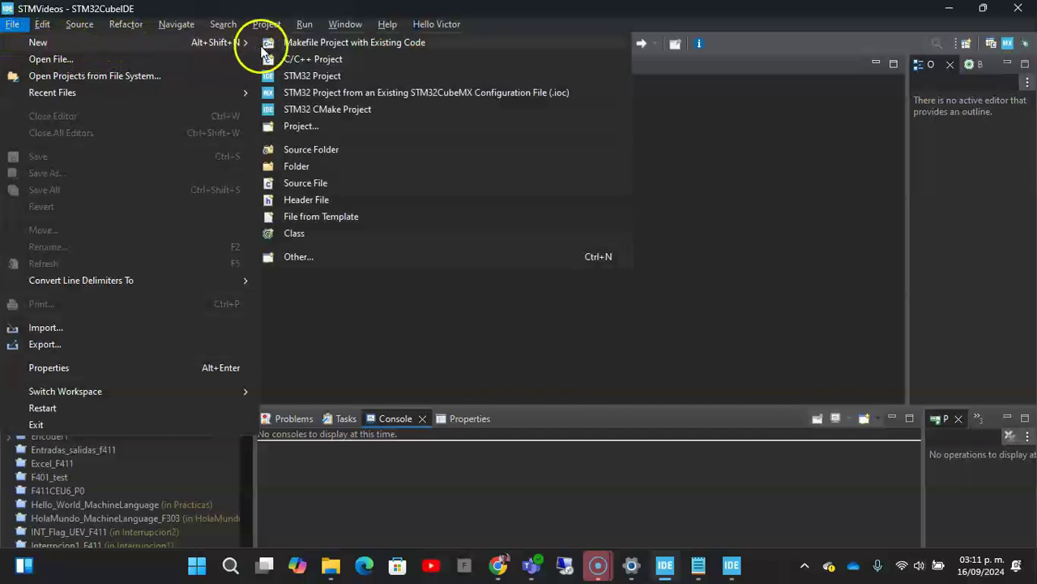
click(302, 74)
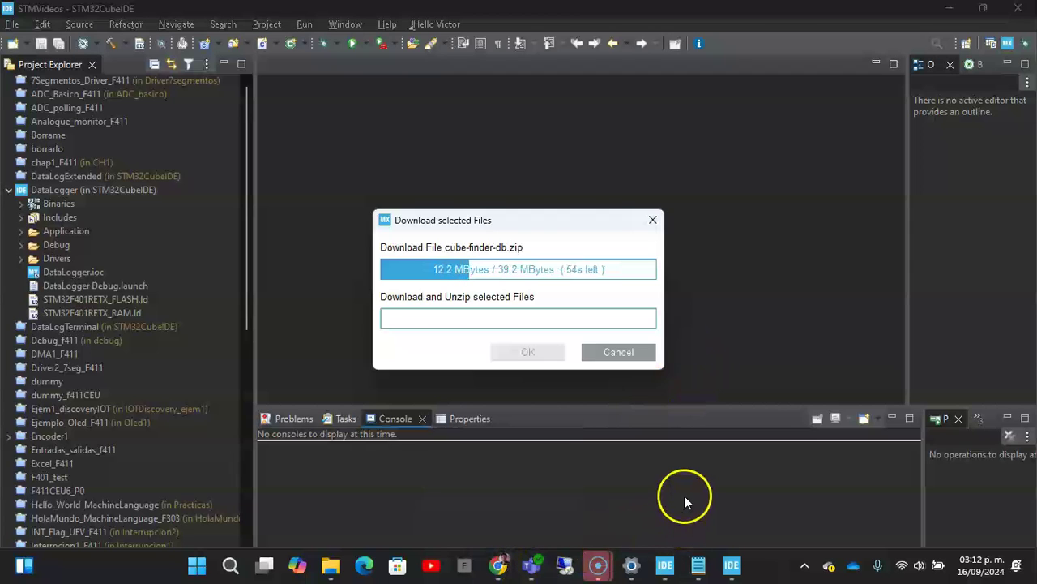
mouse_move(600, 564)
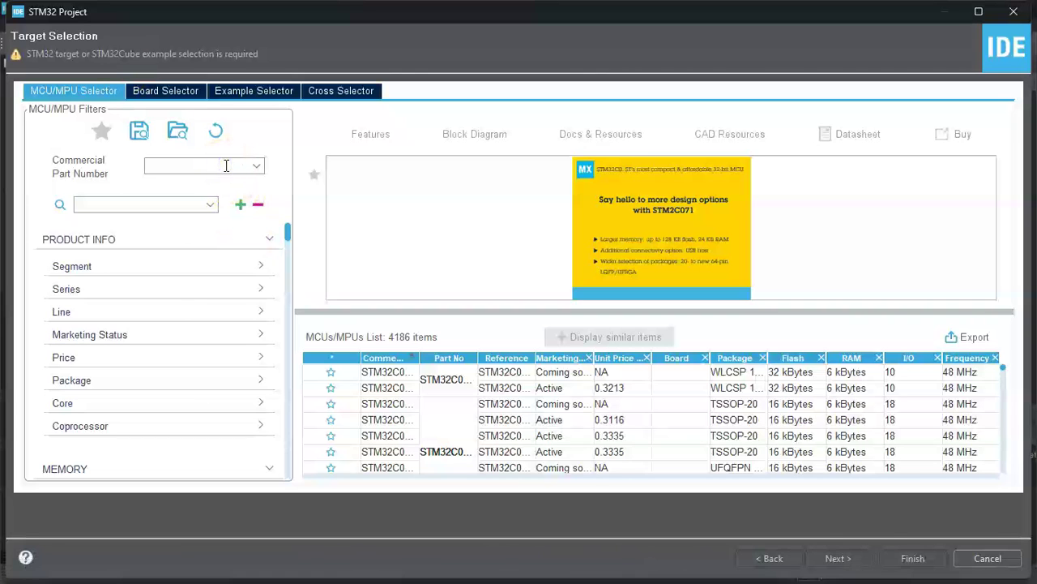
Filter the microcontrollers by commercial part number f401re, select the STM32F401RET6 and continue to the project settings.
click(227, 167)
text(f4)
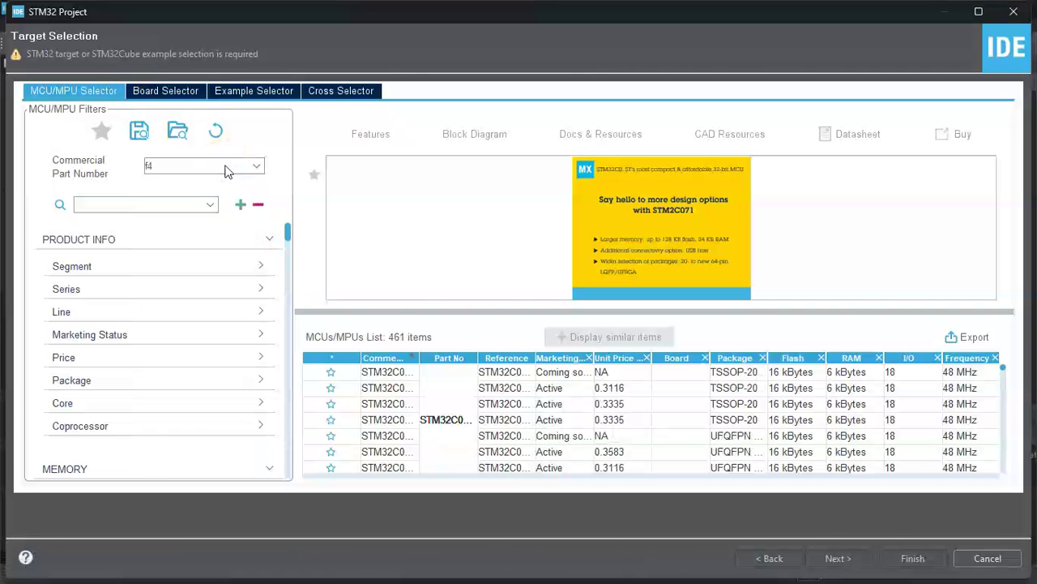
text(01)
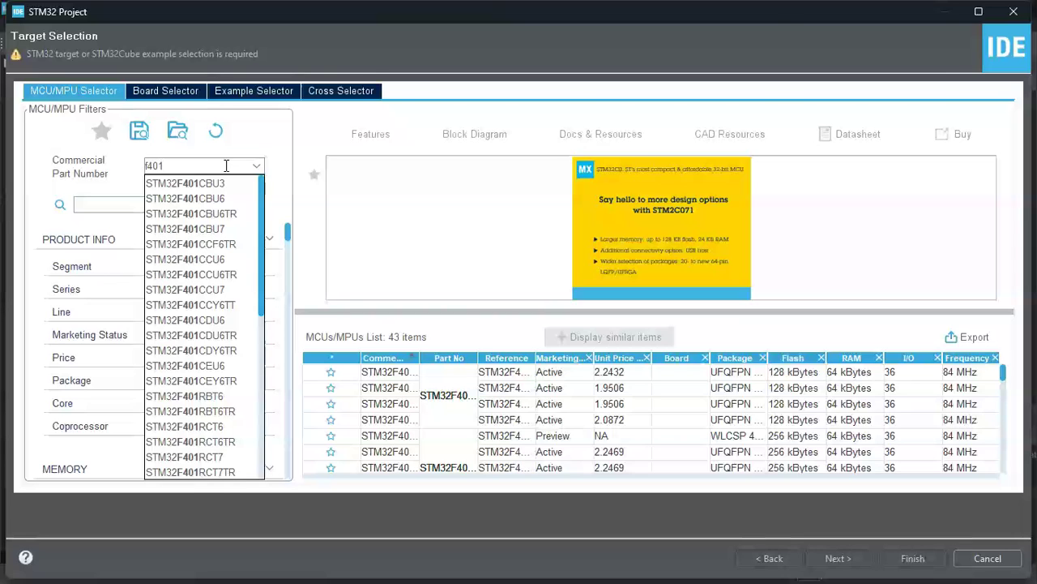
text(re)
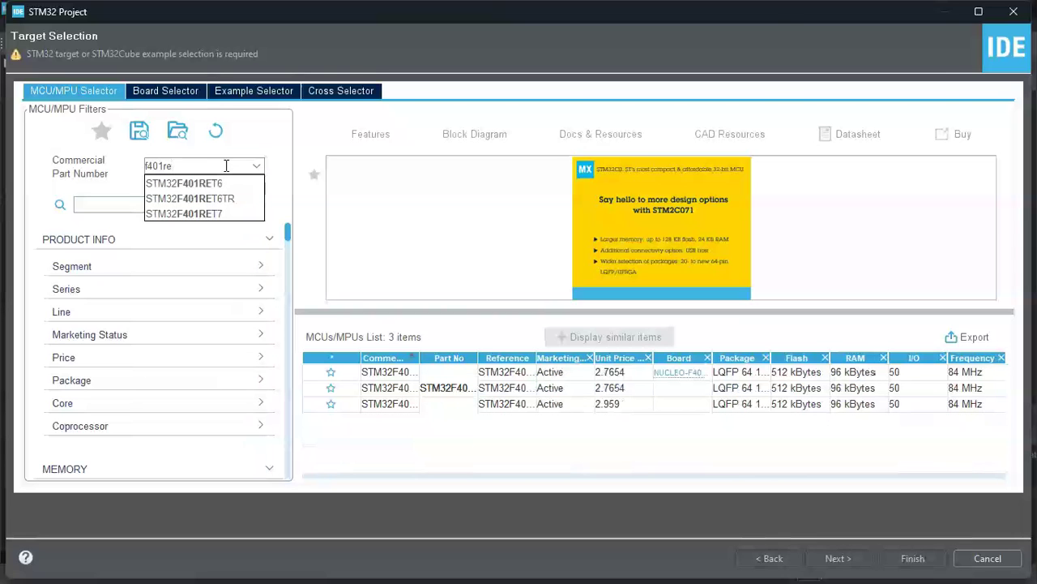
click(216, 184)
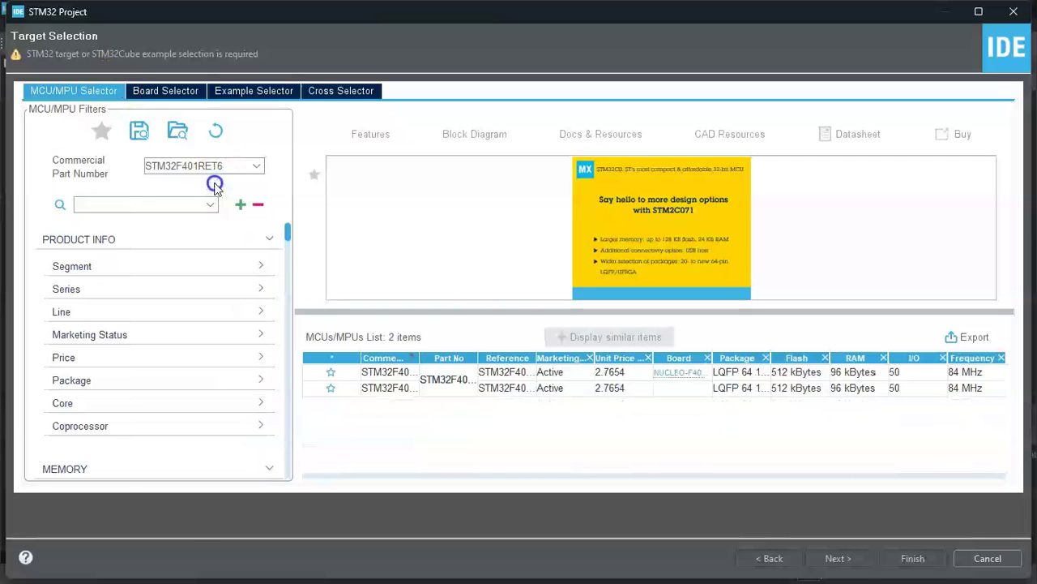
click(634, 373)
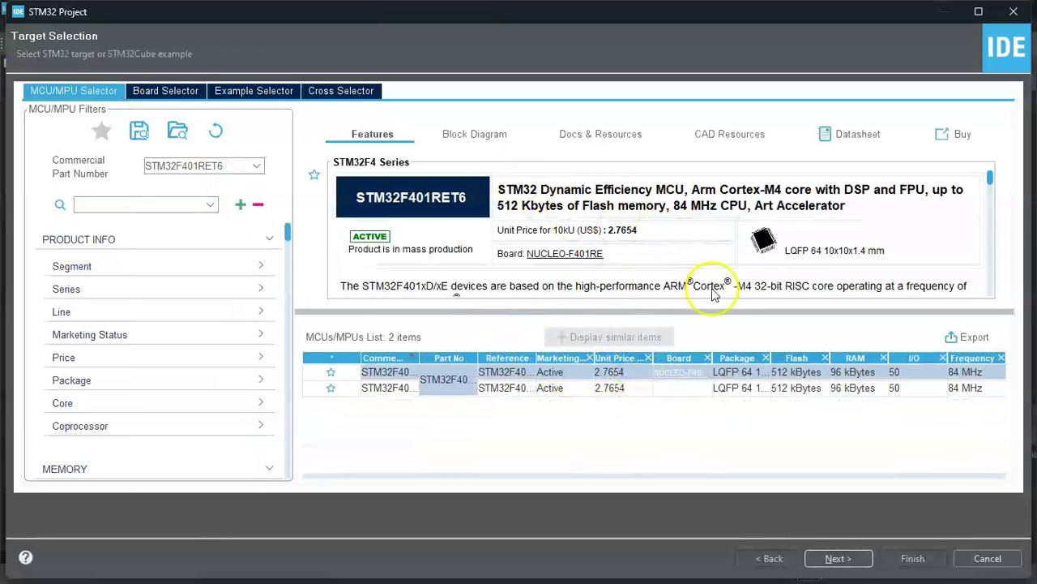
click(839, 559)
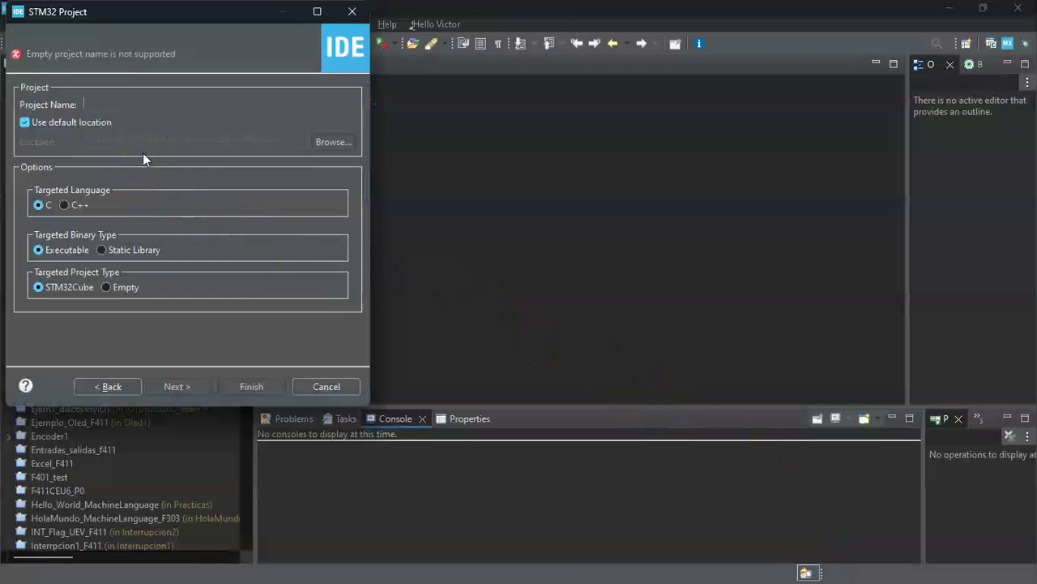
Name the project Datalogger and choose C as the targeted language.
click(183, 47)
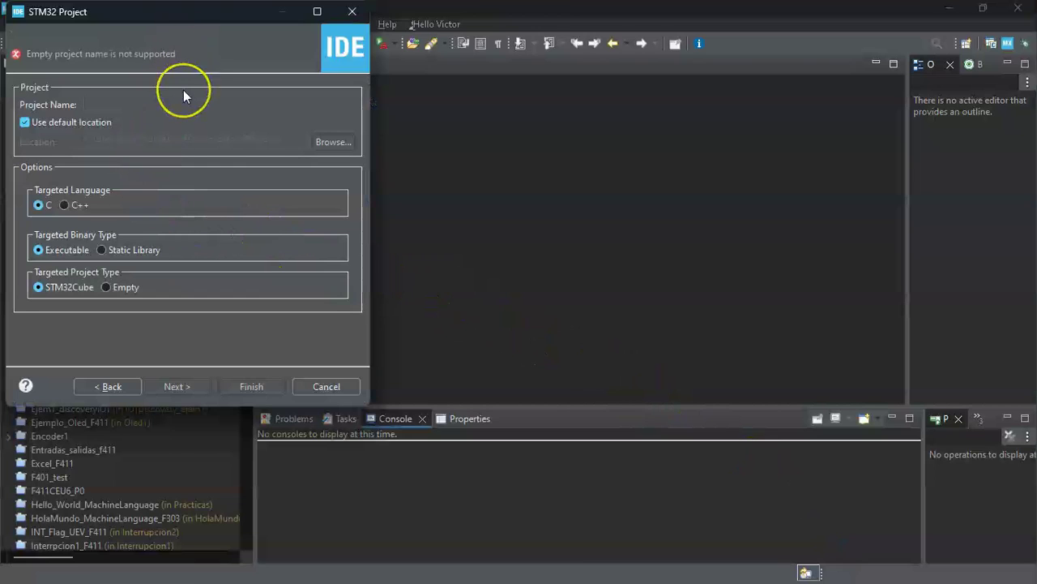
text(Datalogger)
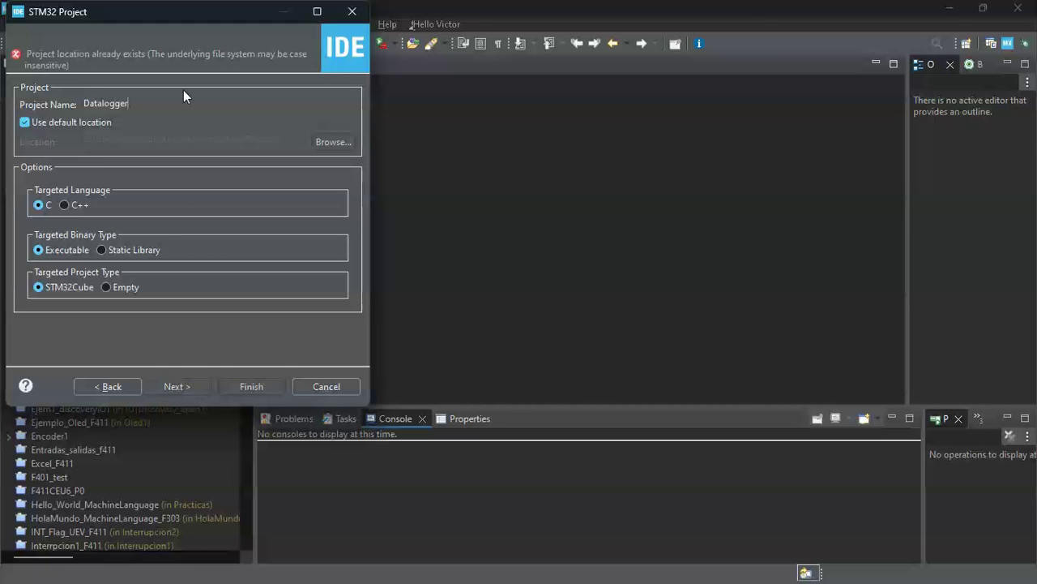
click(38, 205)
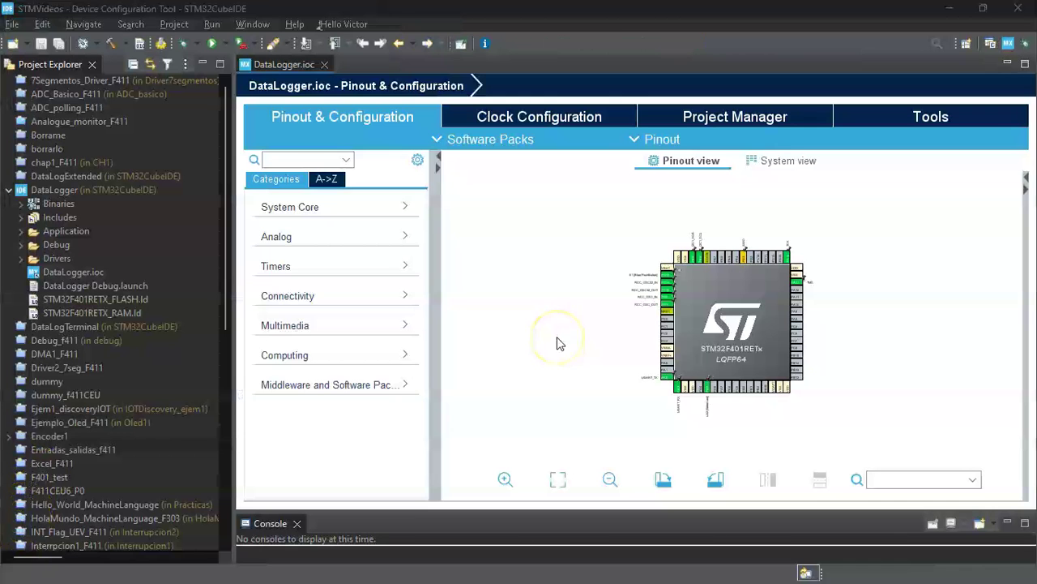
Assign I2C1_SDA to pin PB9 and I2C1_SCL to pin PB8 in the DataLogger pinout.
click(558, 316)
click(567, 310)
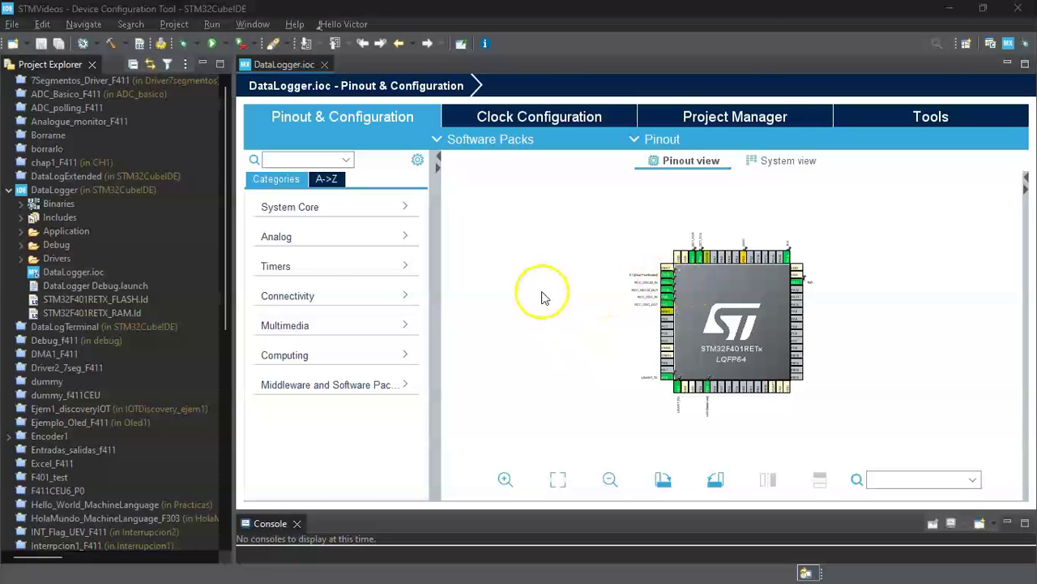
scroll(688, 284, up, 3)
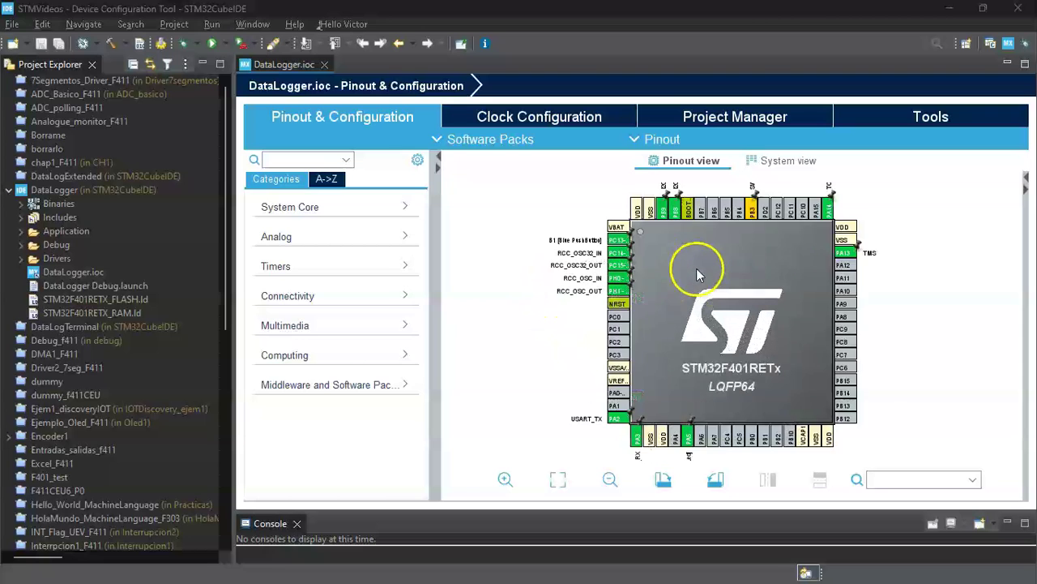
scroll(697, 266, up, 3)
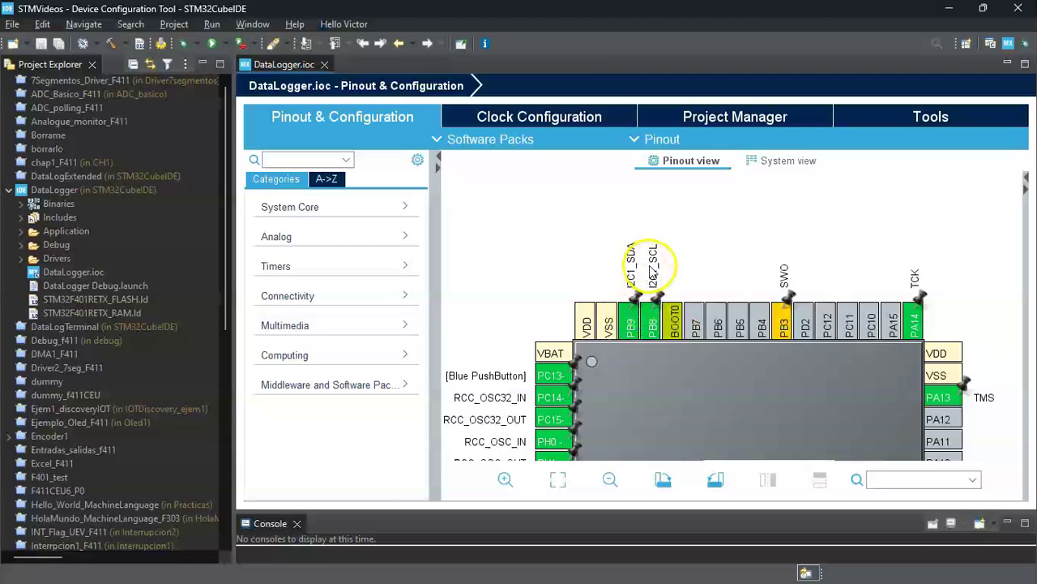
scroll(652, 279, up, 1)
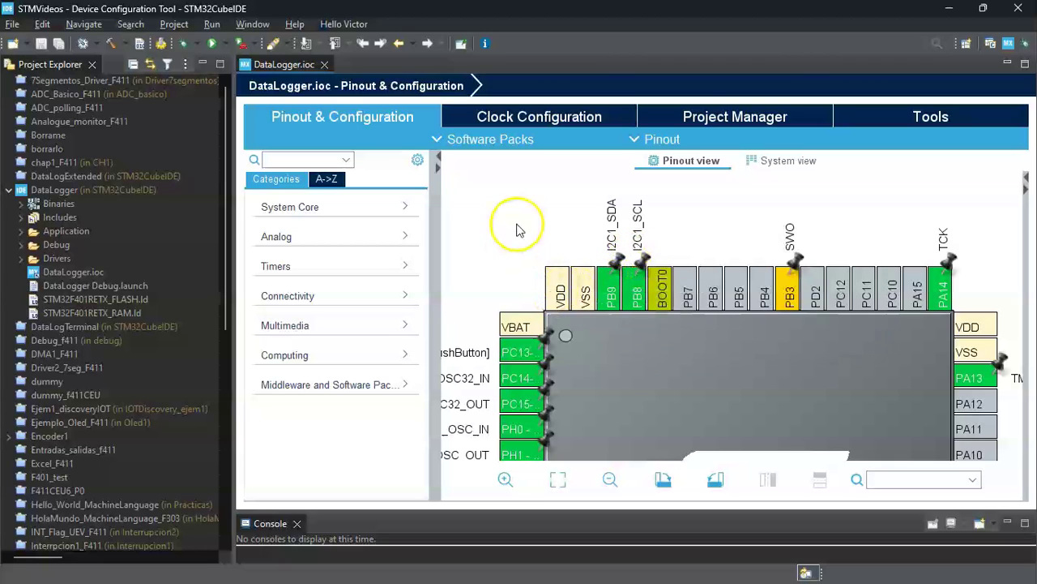
click(610, 287)
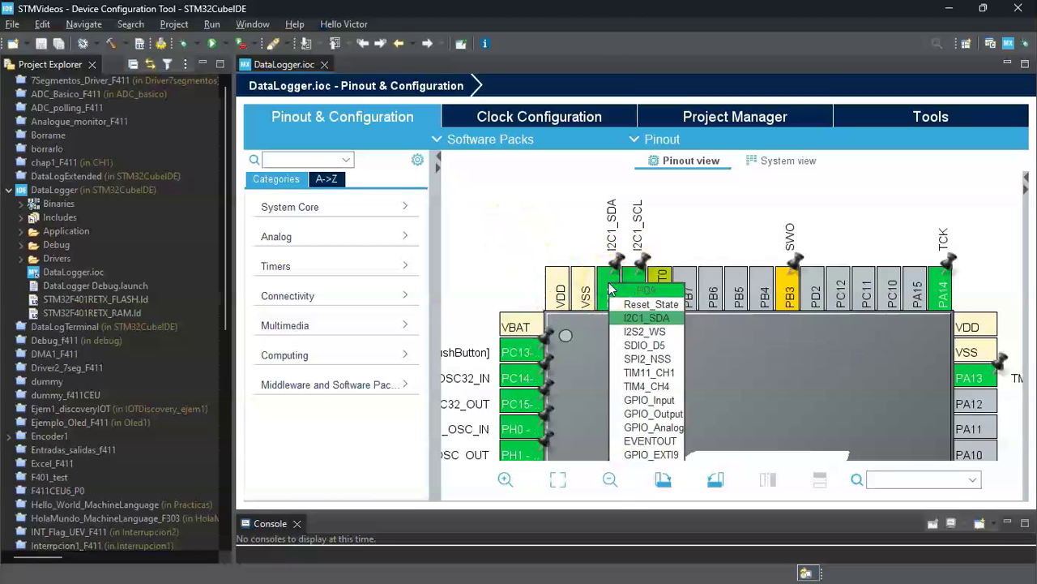
click(630, 321)
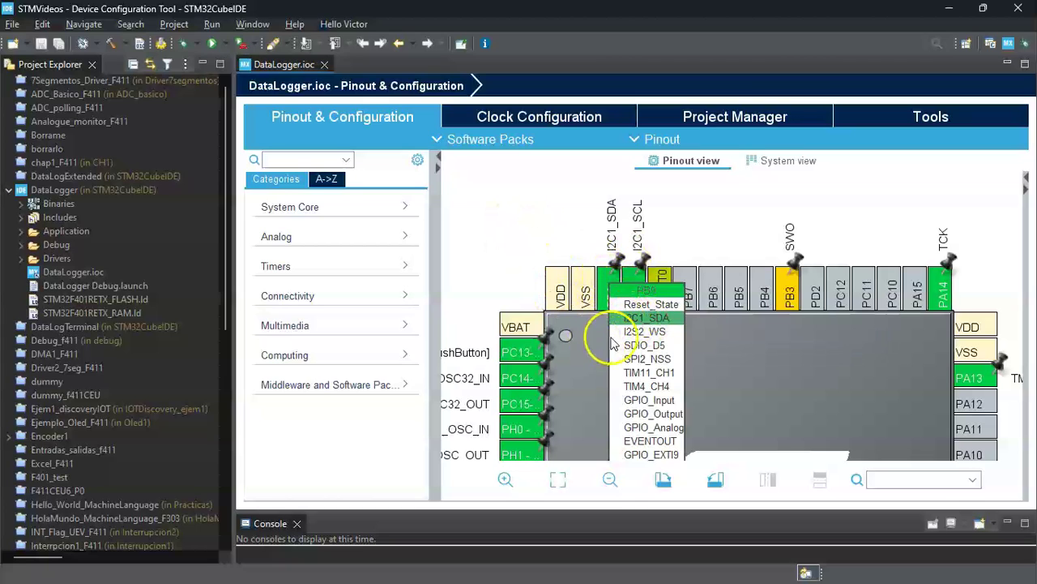
click(637, 296)
click(636, 295)
click(675, 333)
click(744, 338)
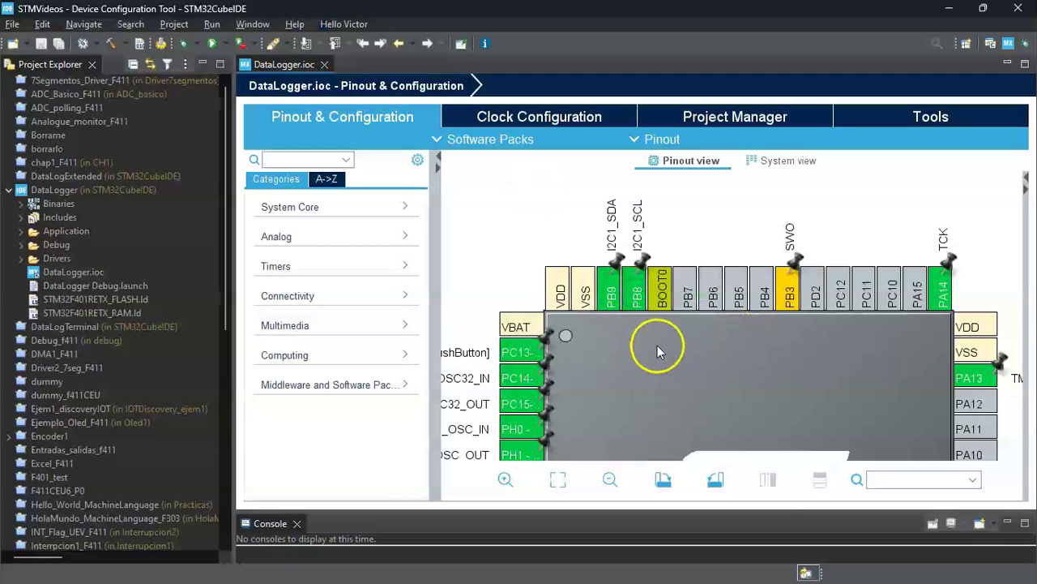
Examine the chip pinout for the push button, oscillator, USART_TX, USART_RX, green LED and I2C1 pins.
drag(655, 362, 746, 290)
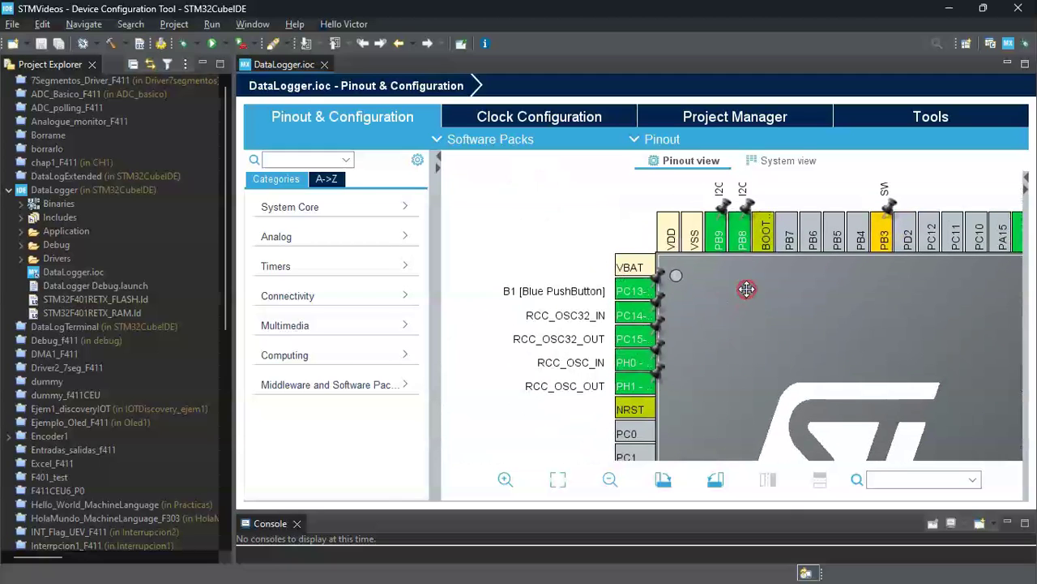
click(748, 310)
drag(767, 322, 585, 301)
drag(695, 301, 843, 210)
drag(726, 406, 721, 237)
click(624, 345)
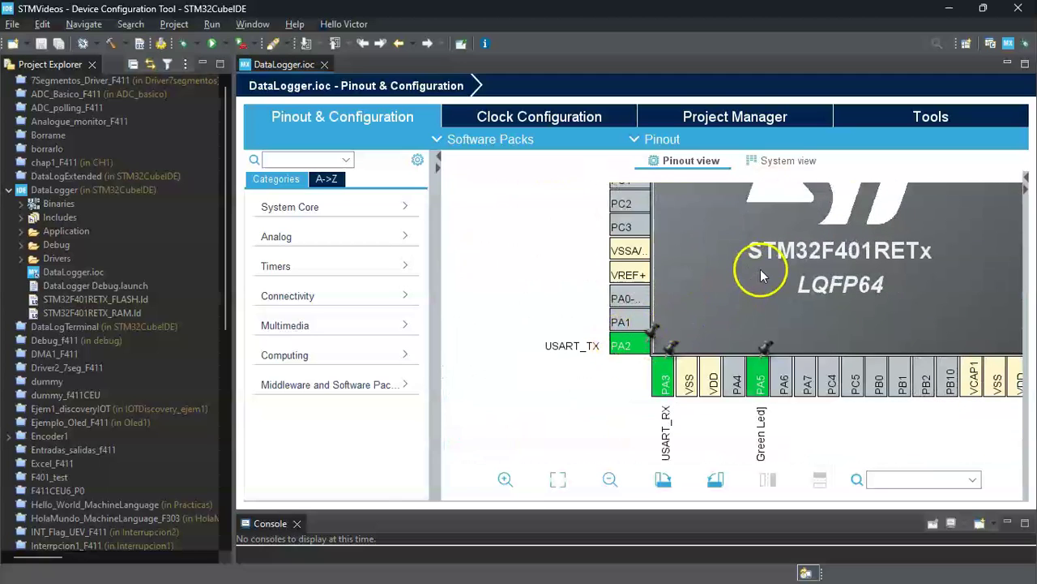
drag(773, 273, 719, 209)
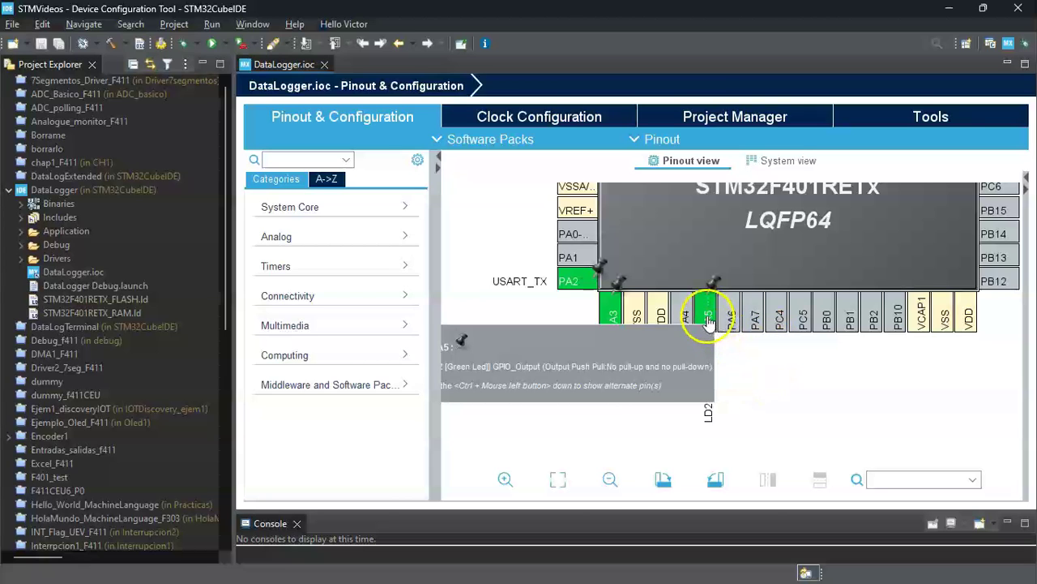
drag(676, 222, 759, 394)
drag(725, 244, 725, 391)
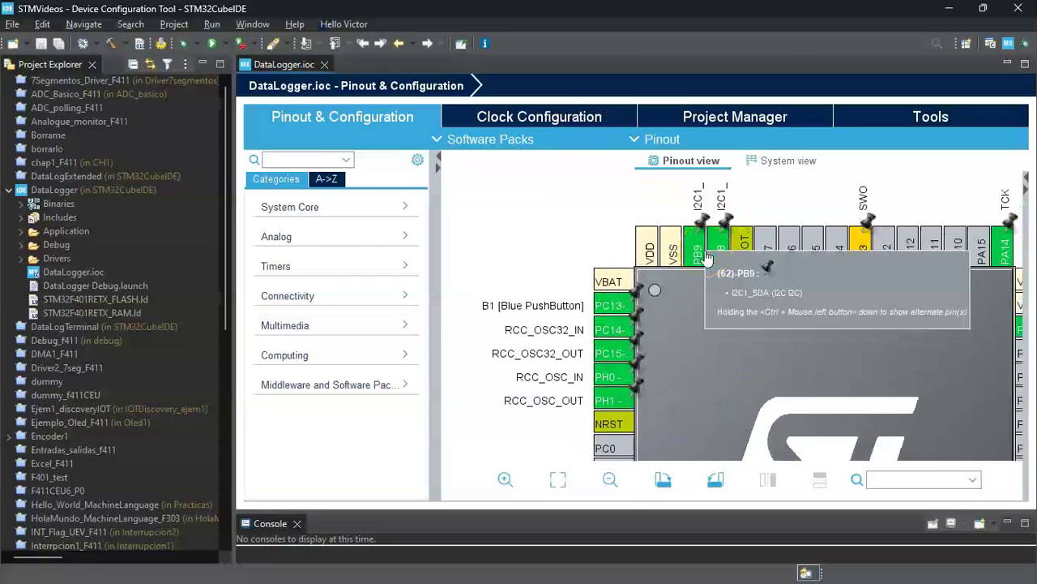
click(698, 320)
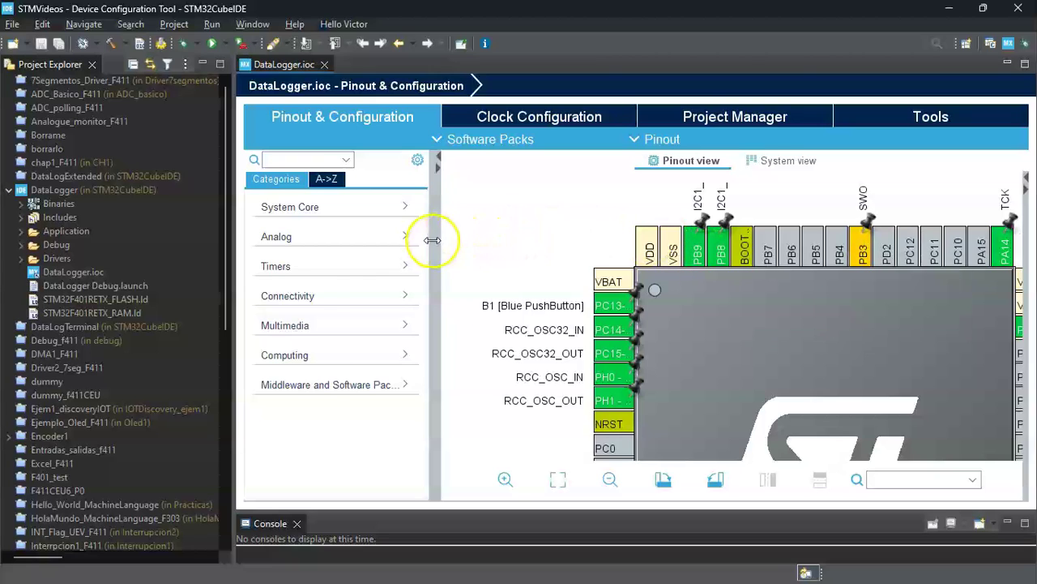
Review the I2C1 peripheral's mode and its I2C speed mode options under the master features.
click(316, 298)
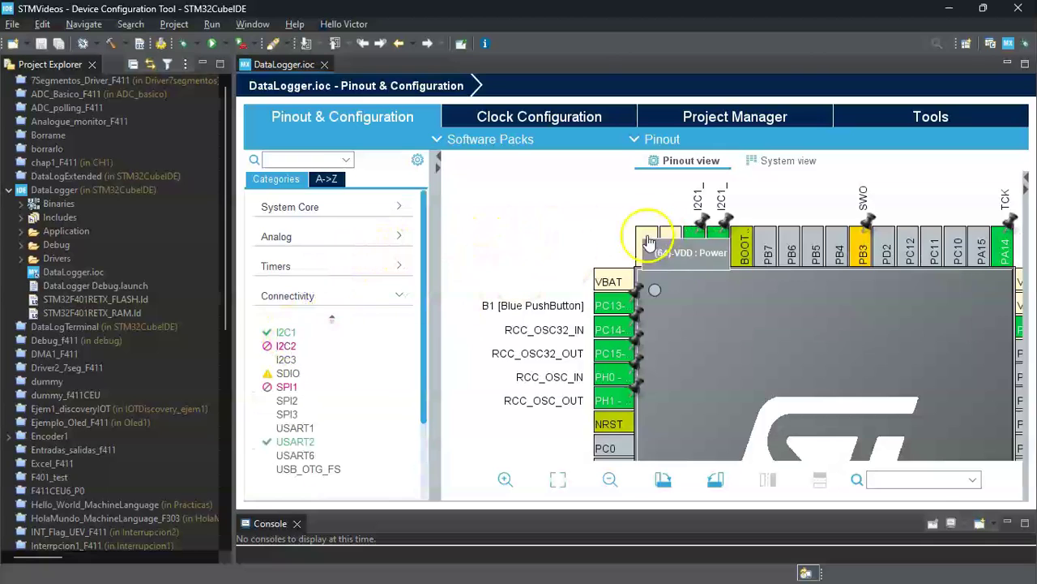
click(287, 333)
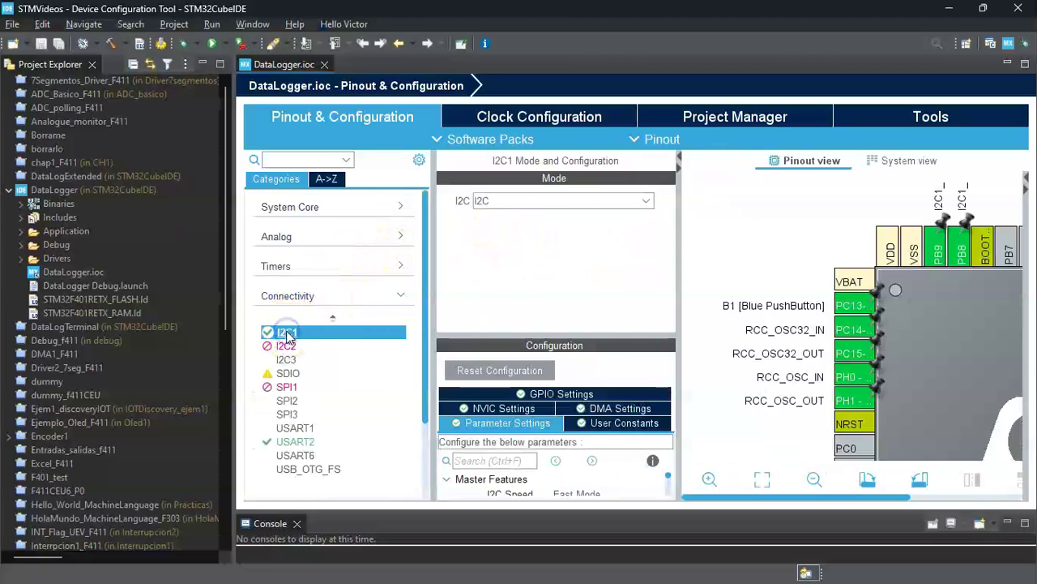
click(514, 207)
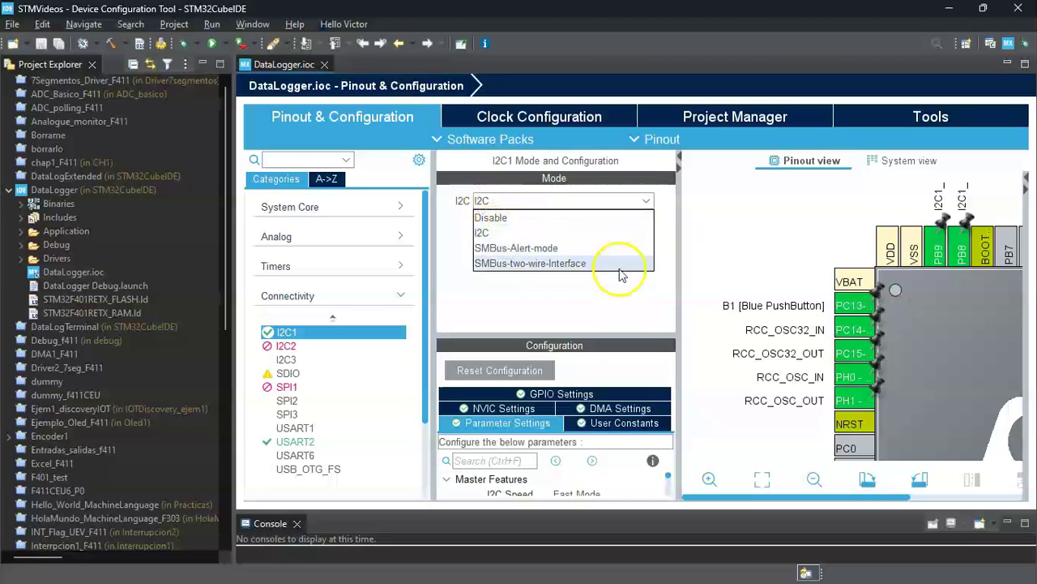
click(638, 299)
drag(584, 334, 588, 269)
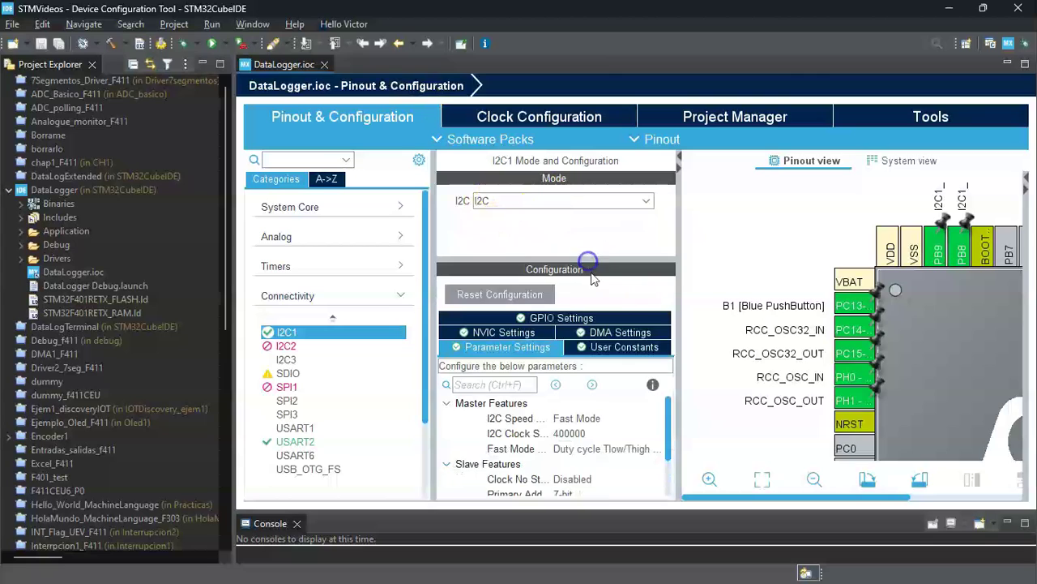
click(581, 420)
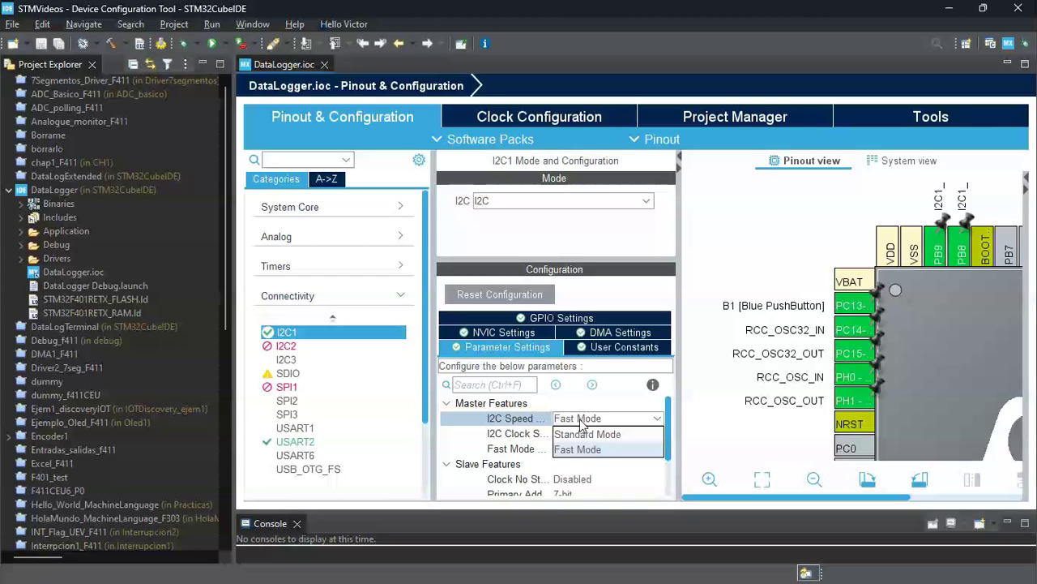
click(714, 253)
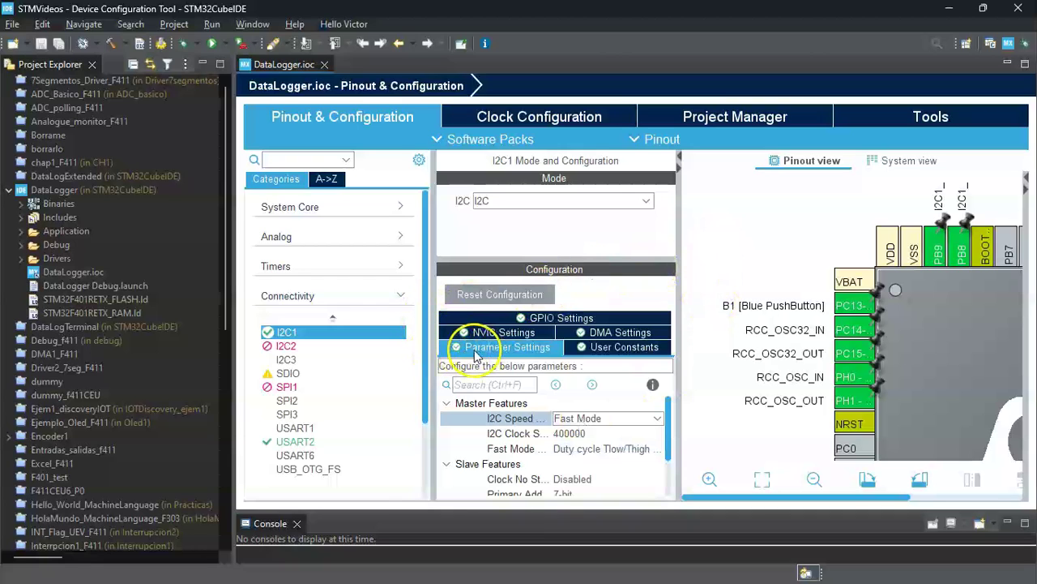
Set the USART2 peripheral's mode to Asynchronous.
click(296, 443)
click(540, 202)
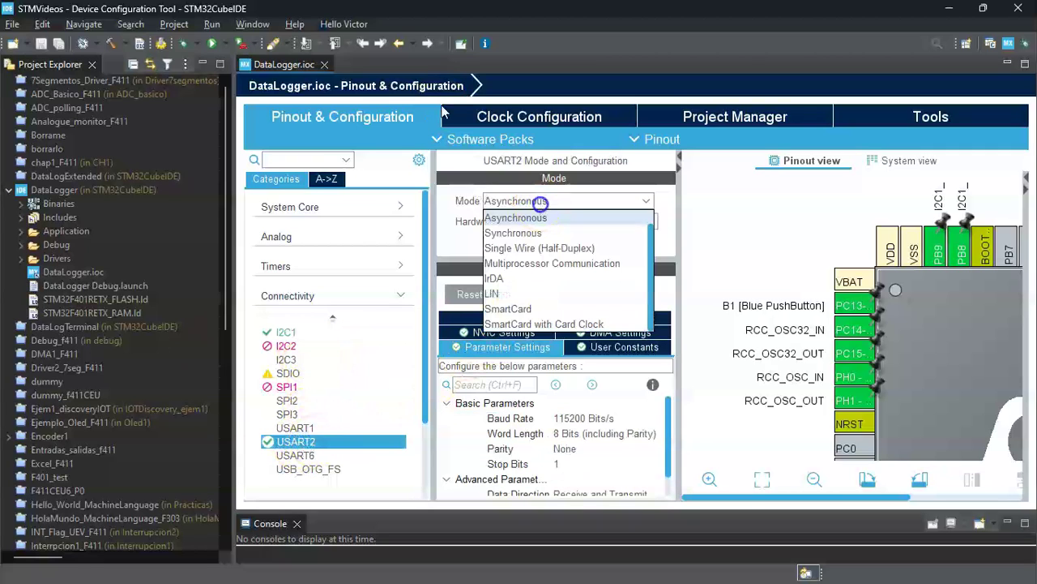
click(532, 219)
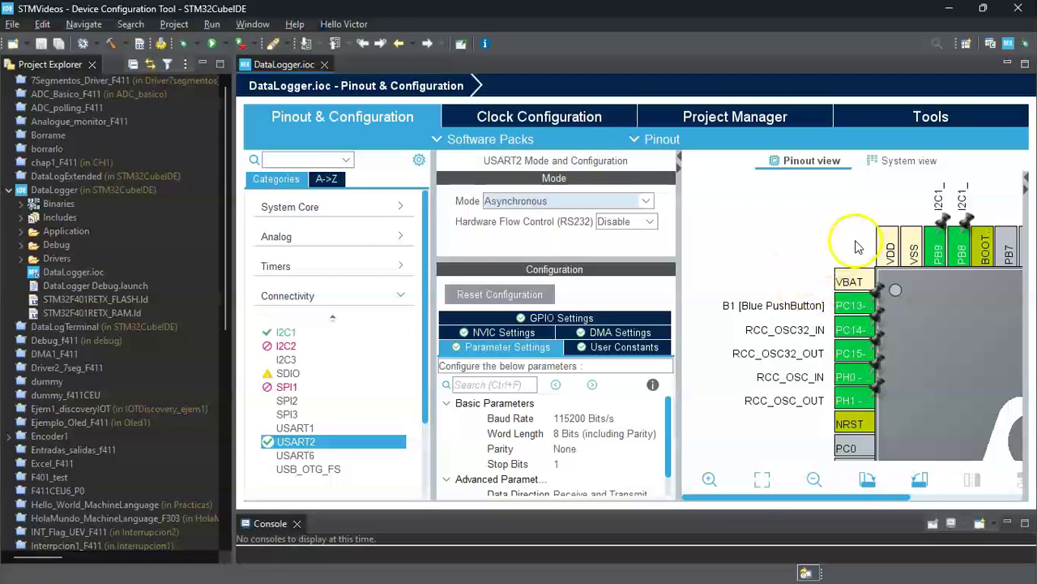
Examine the chip pinout around the I2C1_SDA and I2C1_SCL pins.
mouse_move(908, 283)
mouse_down()
mouse_move(934, 308)
mouse_move(798, 307)
mouse_move(811, 331)
mouse_move(825, 247)
mouse_move(879, 381)
mouse_up()
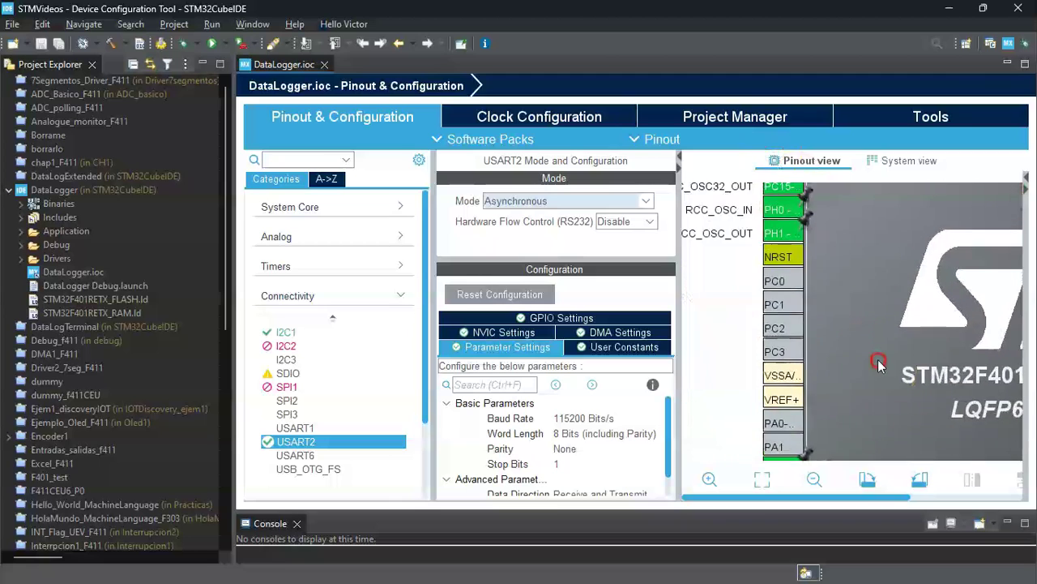
drag(856, 259, 863, 384)
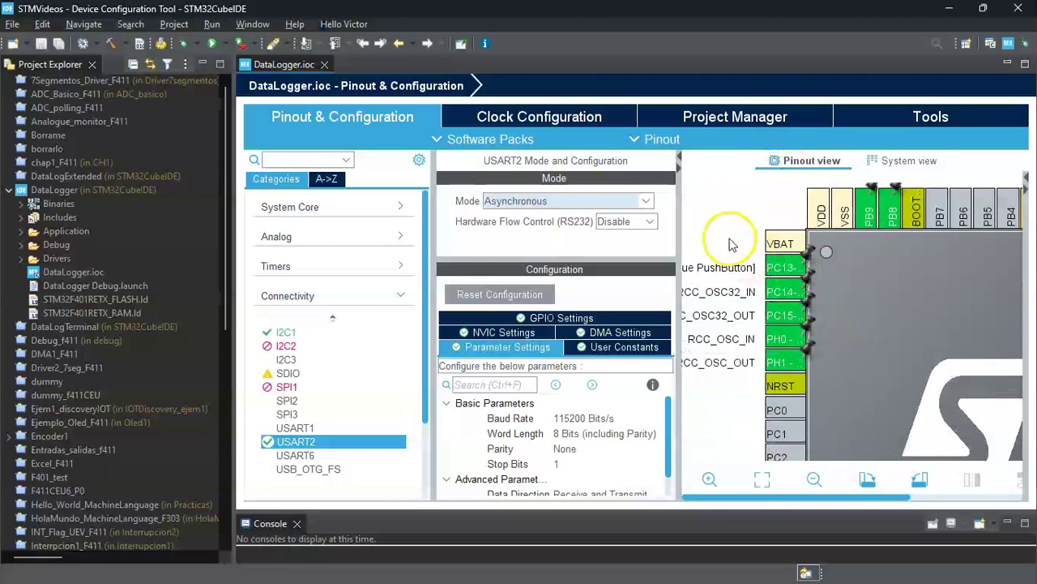
drag(898, 274, 863, 348)
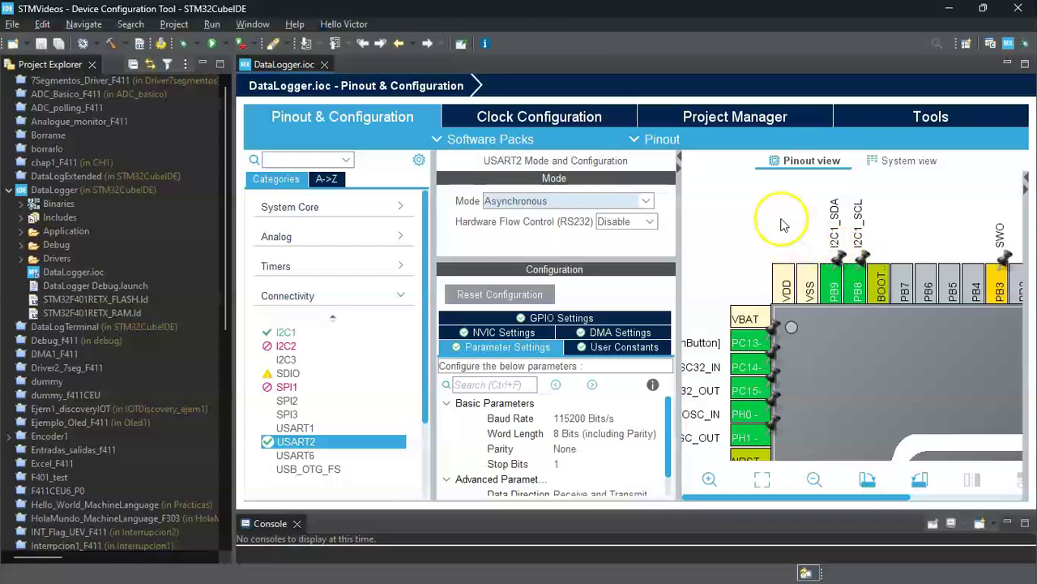
drag(758, 221, 778, 279)
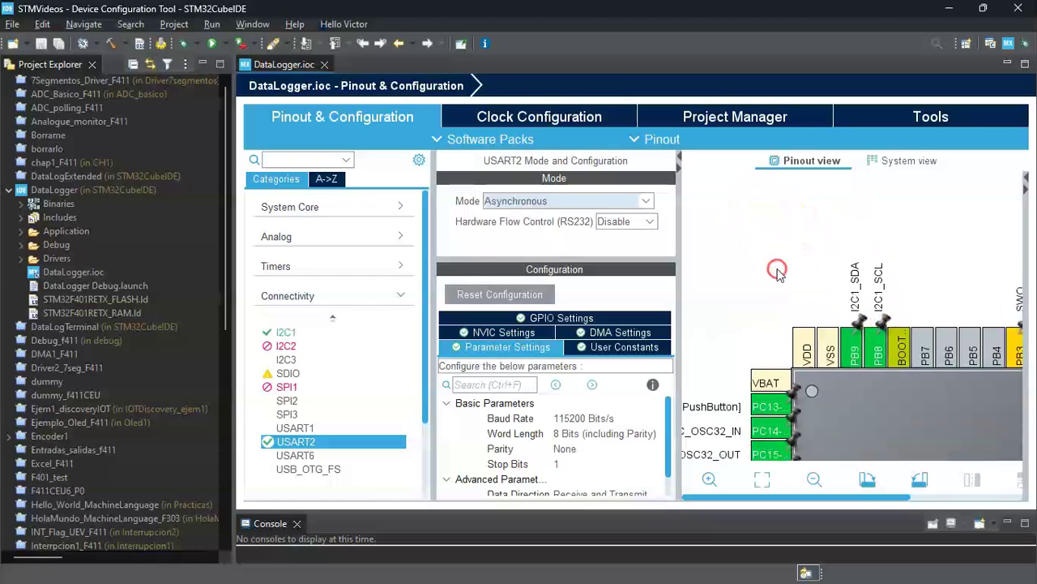
Review the HCLK frequency in the clock configuration and return to the chip pinout.
click(537, 120)
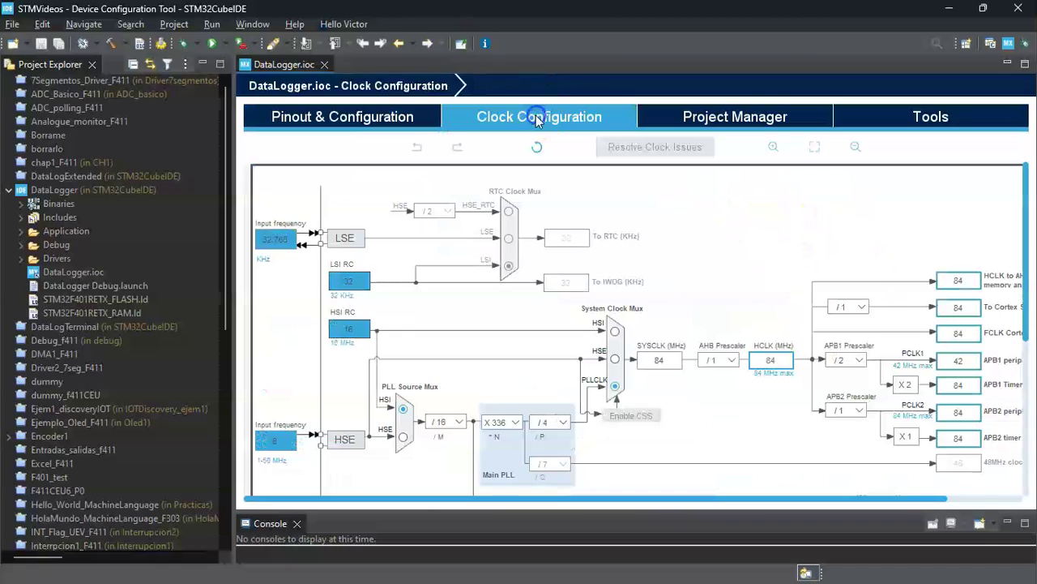
double_click(778, 360)
click(778, 415)
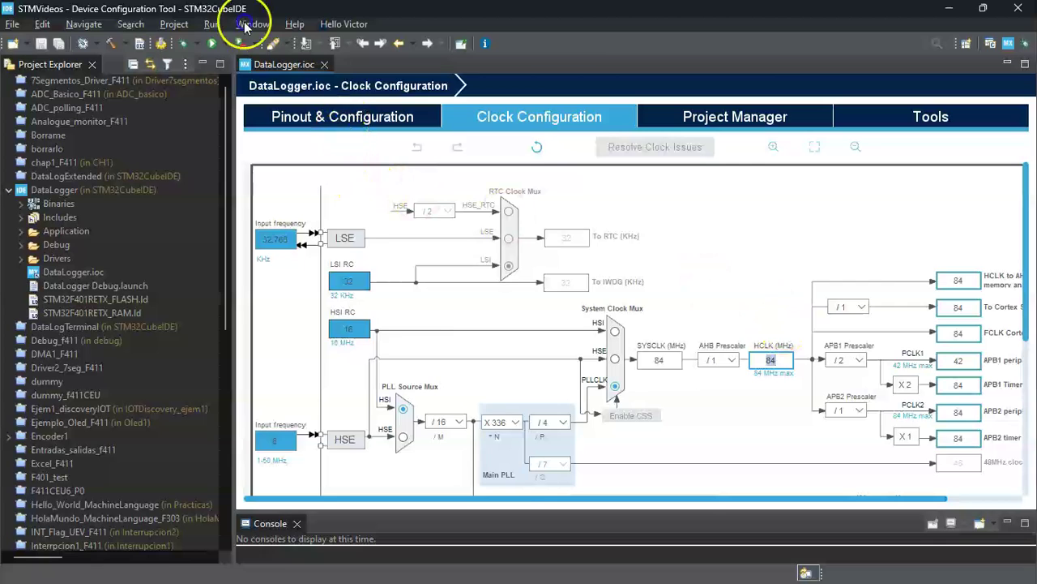
click(343, 120)
mouse_move(805, 243)
mouse_down()
mouse_move(799, 251)
mouse_move(835, 302)
mouse_move(838, 267)
mouse_up()
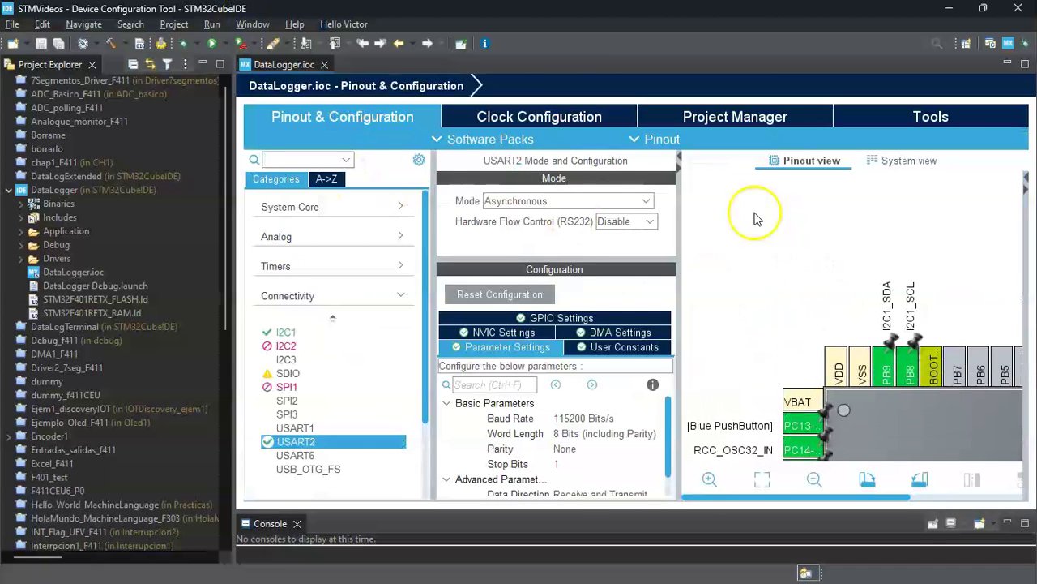
Open the software packs manager on the STMicroelectronics packs and refresh the releases information.
click(509, 140)
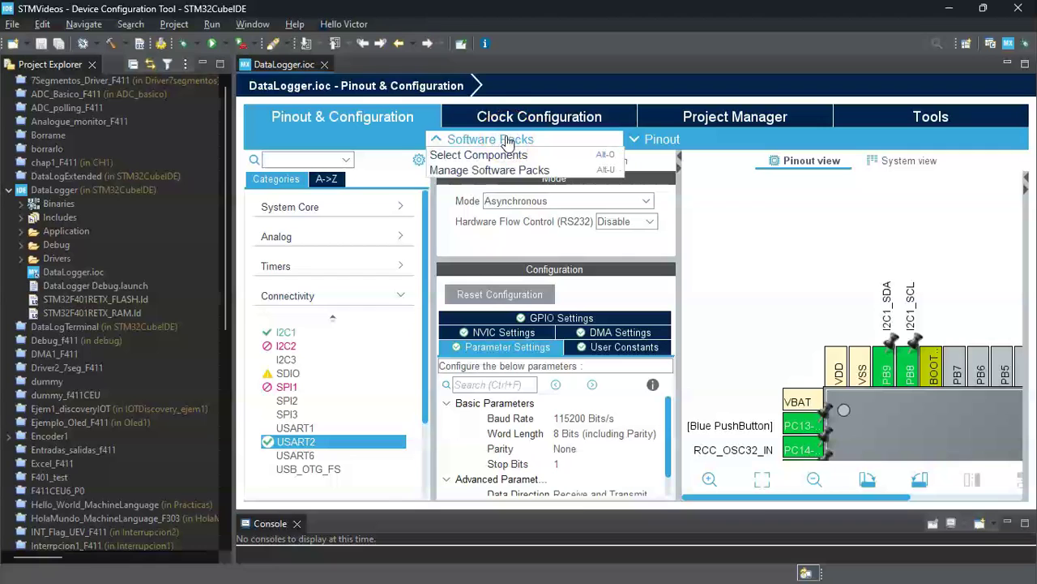
click(489, 171)
click(500, 177)
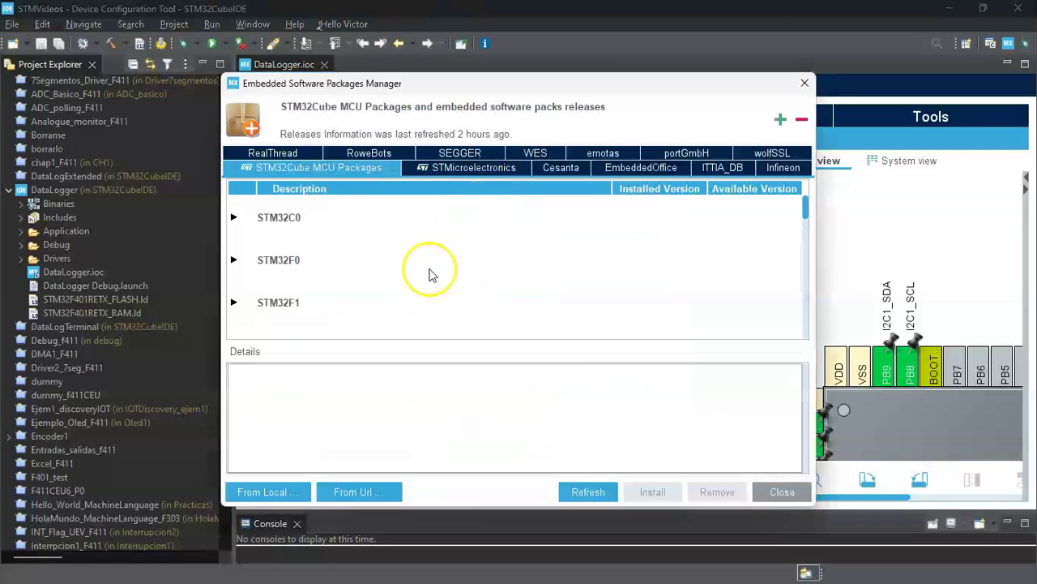
click(463, 174)
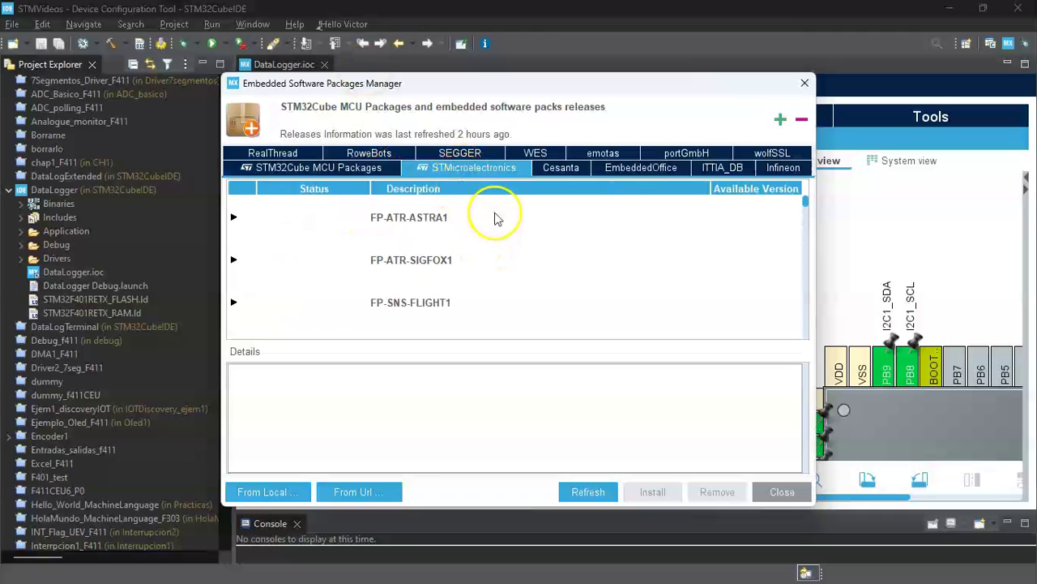
click(589, 492)
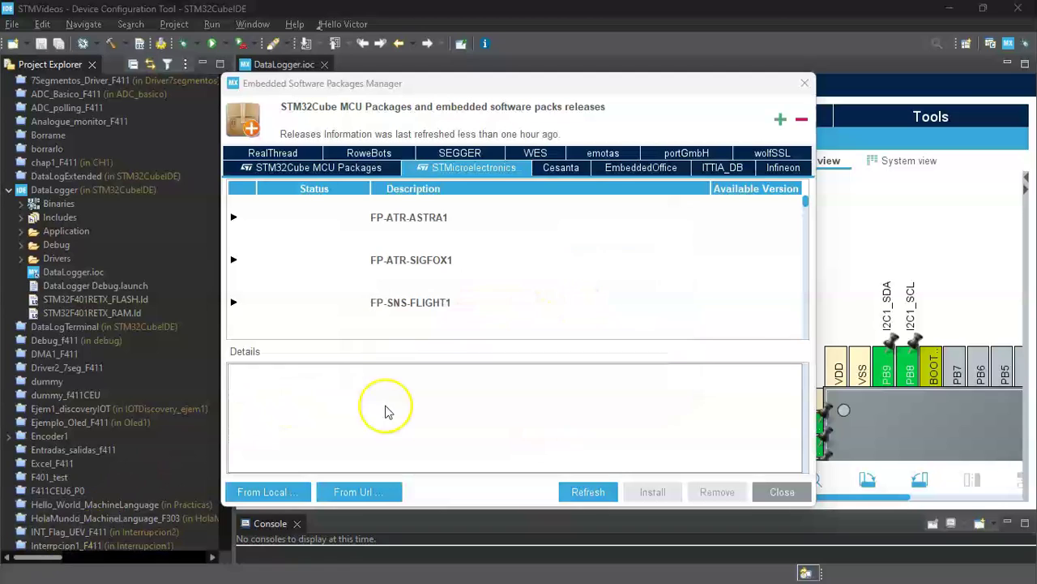
Find the X-CUBE-MEMS1 pack among the STMicroelectronics packs and expand its versions.
scroll(500, 292, down, 5)
scroll(502, 280, down, 4)
scroll(497, 278, down, 3)
scroll(496, 278, down, 5)
scroll(496, 278, down, 6)
scroll(497, 278, down, 2)
scroll(497, 278, up, 3)
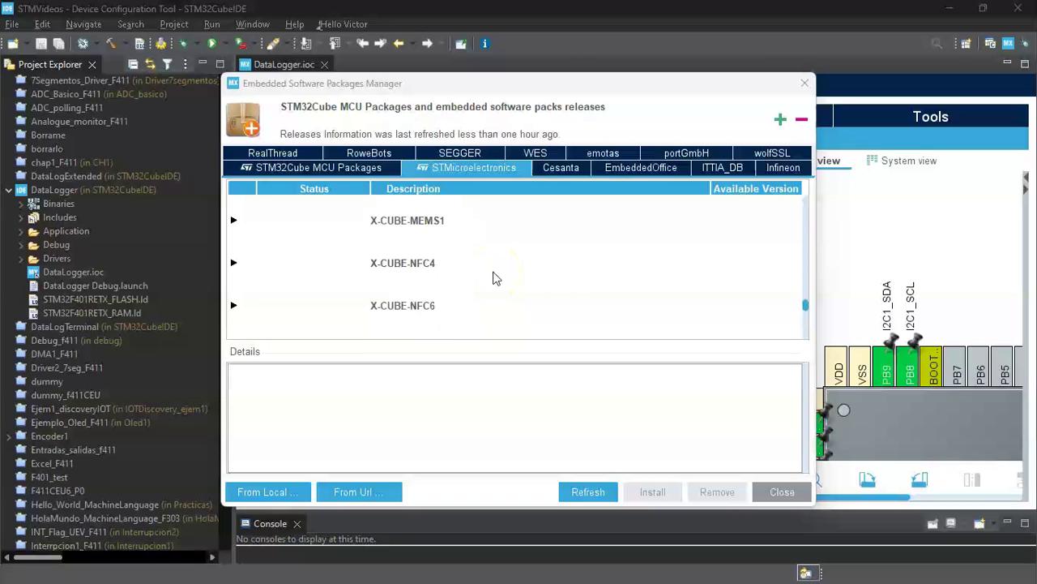
click(233, 221)
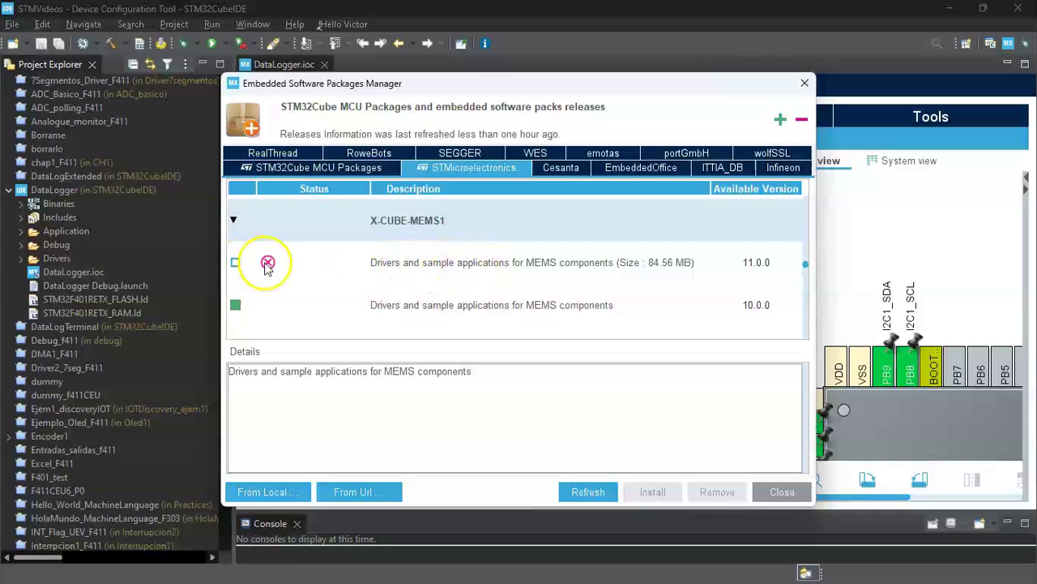
Review the status of the X-CUBE-MEMS1 versions, including 11.0.0, 10.0.0 and 9.6.0, and close the packages manager.
mouse_move(268, 267)
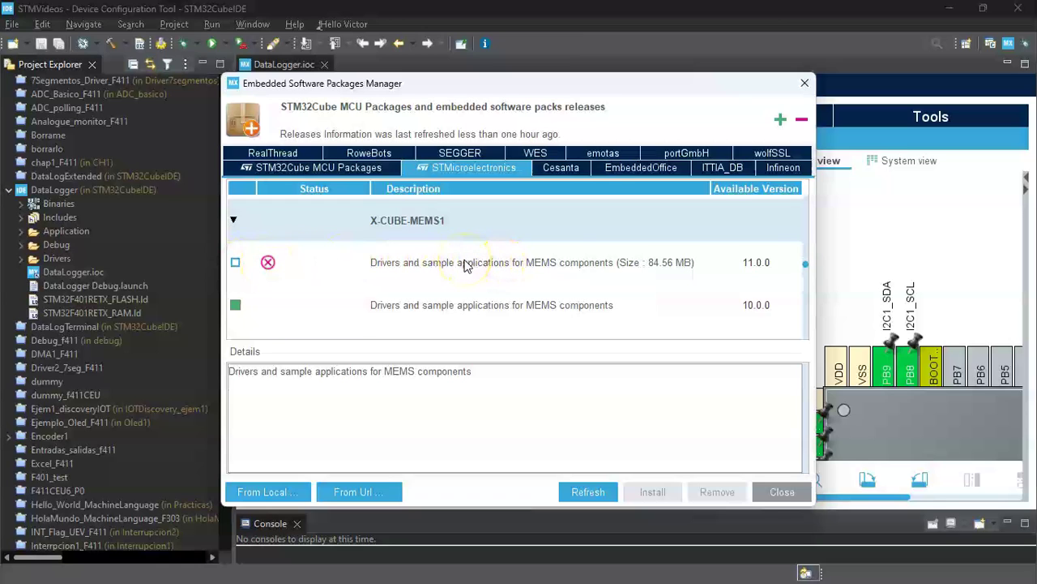
scroll(446, 291, down, 2)
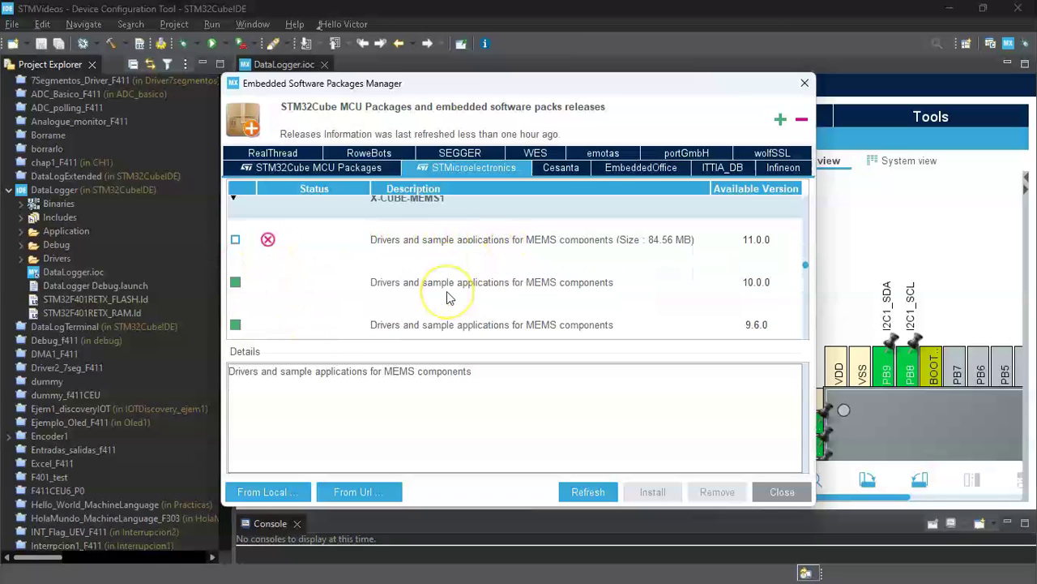
scroll(446, 294, down, 1)
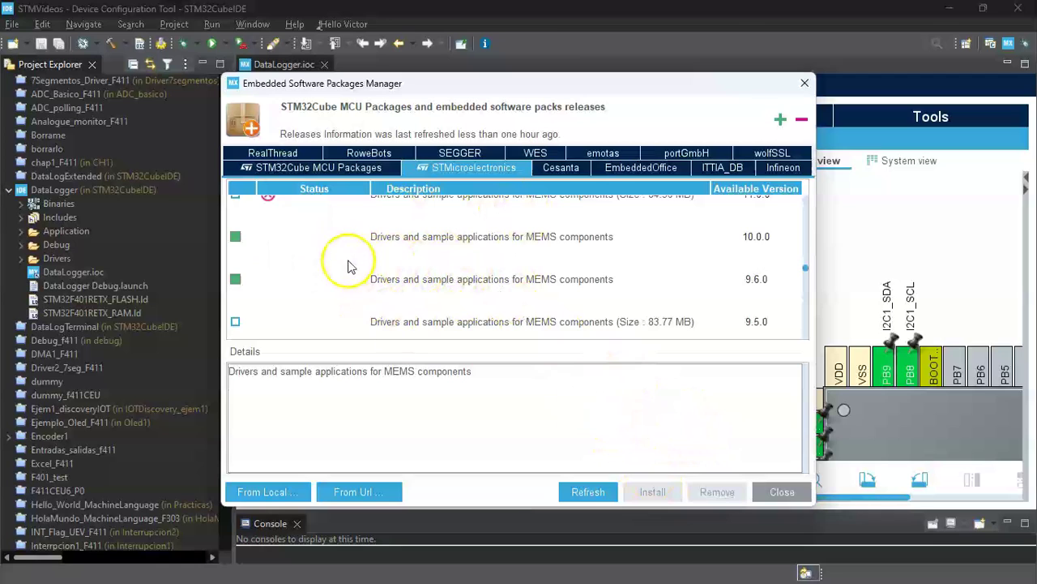
scroll(268, 259, up, 1)
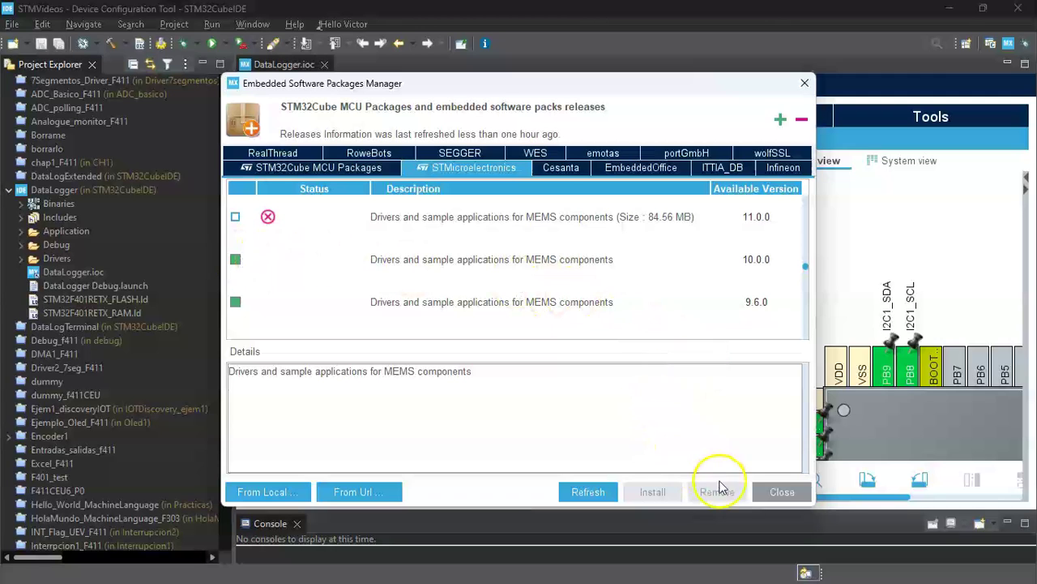
click(780, 492)
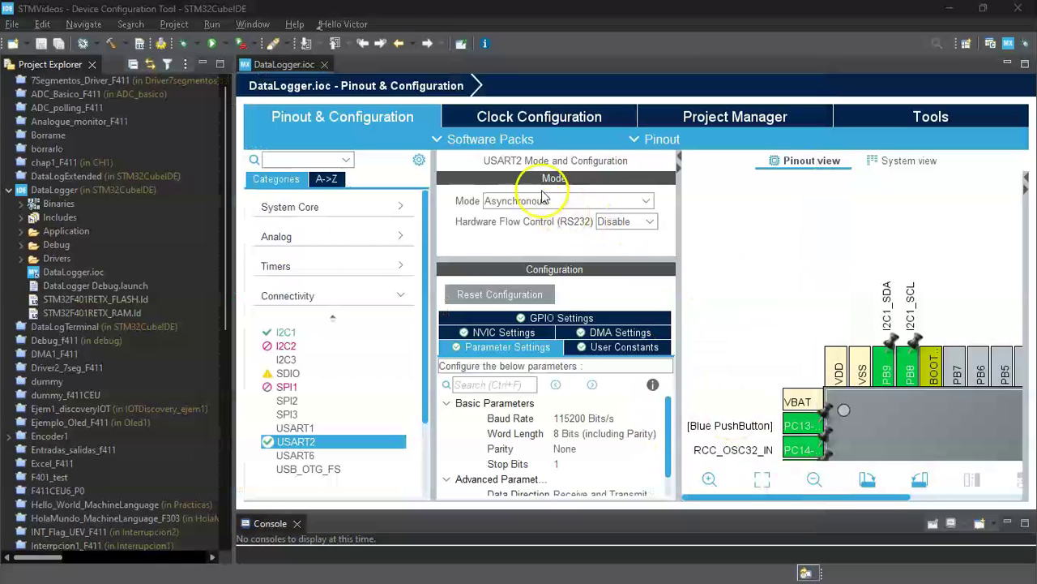
Open the software pack component selection and expand the STMicroelectronics.X-CUBE-MEMS1 pack.
click(476, 139)
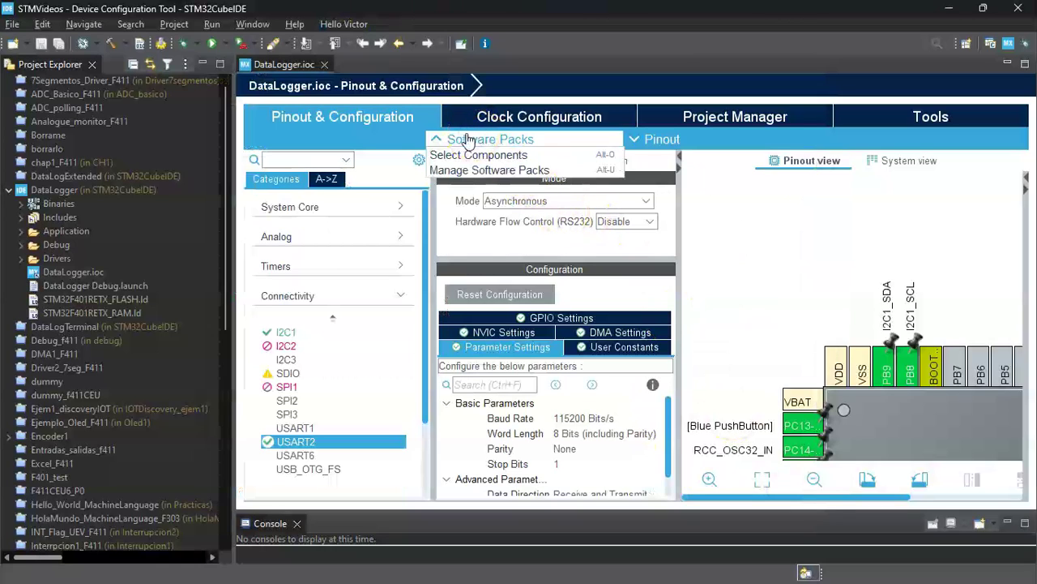
click(463, 156)
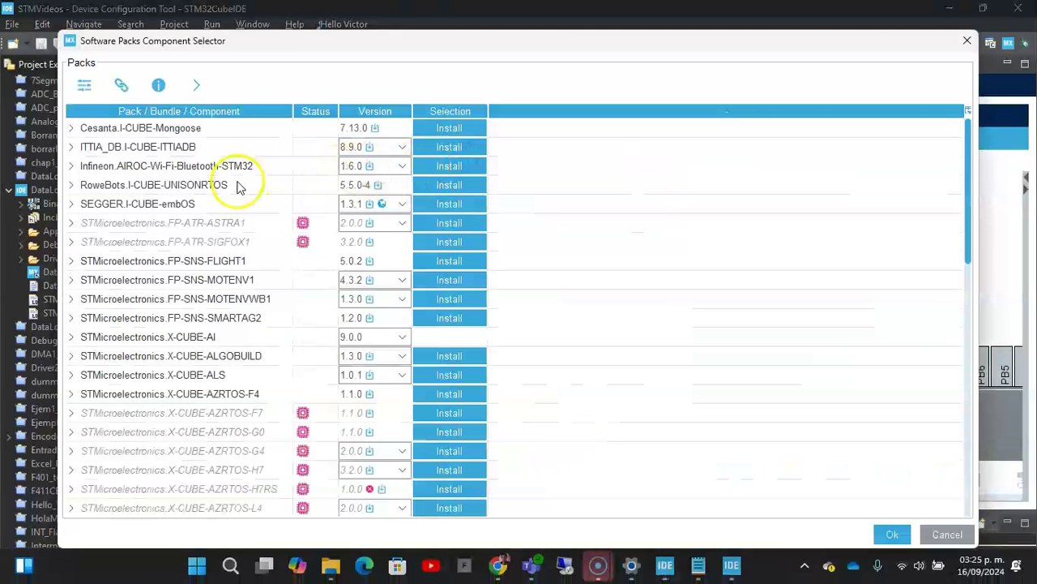
click(253, 195)
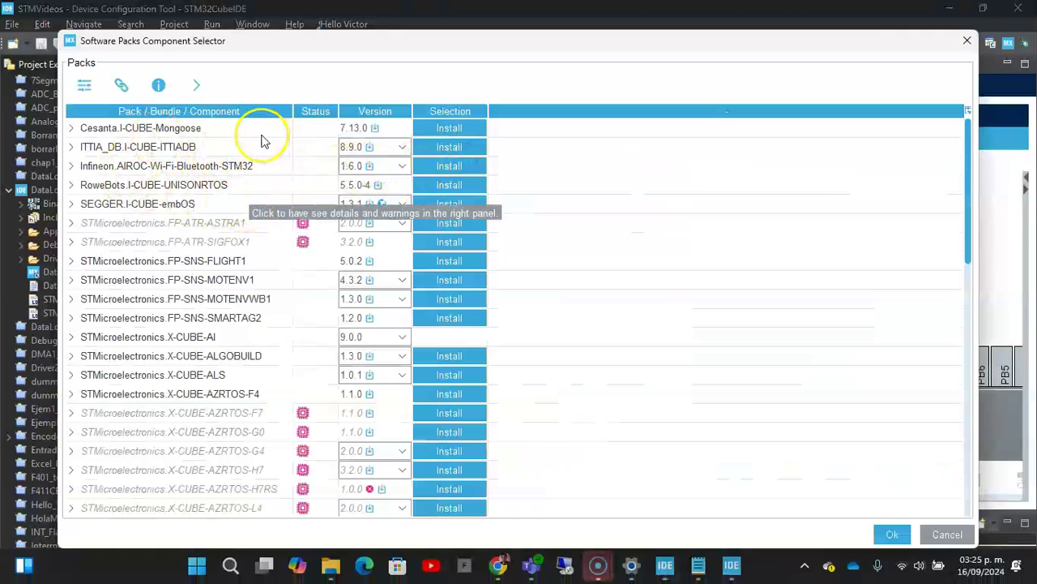
scroll(251, 182, down, 5)
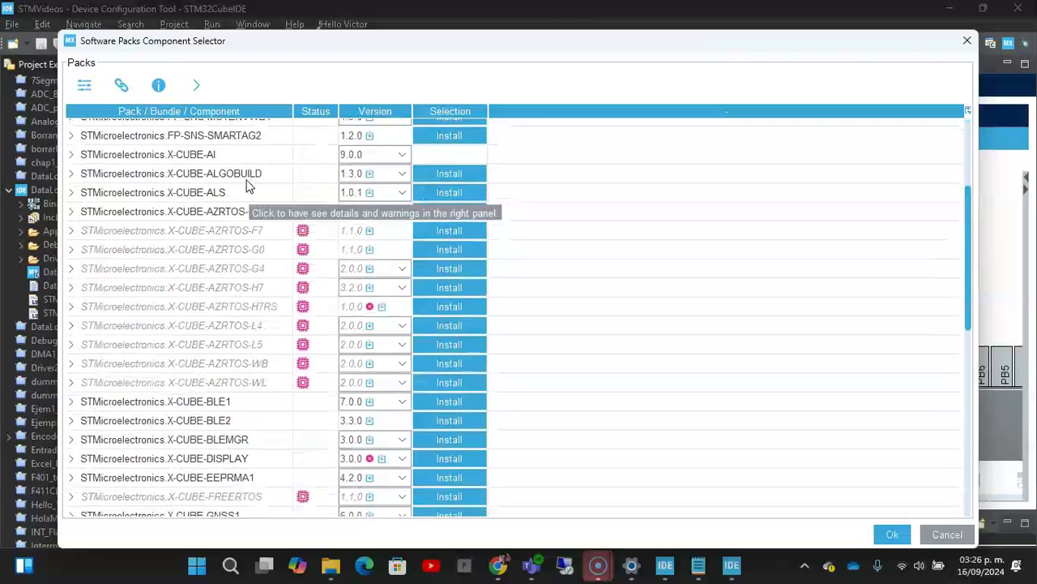
scroll(247, 186, down, 5)
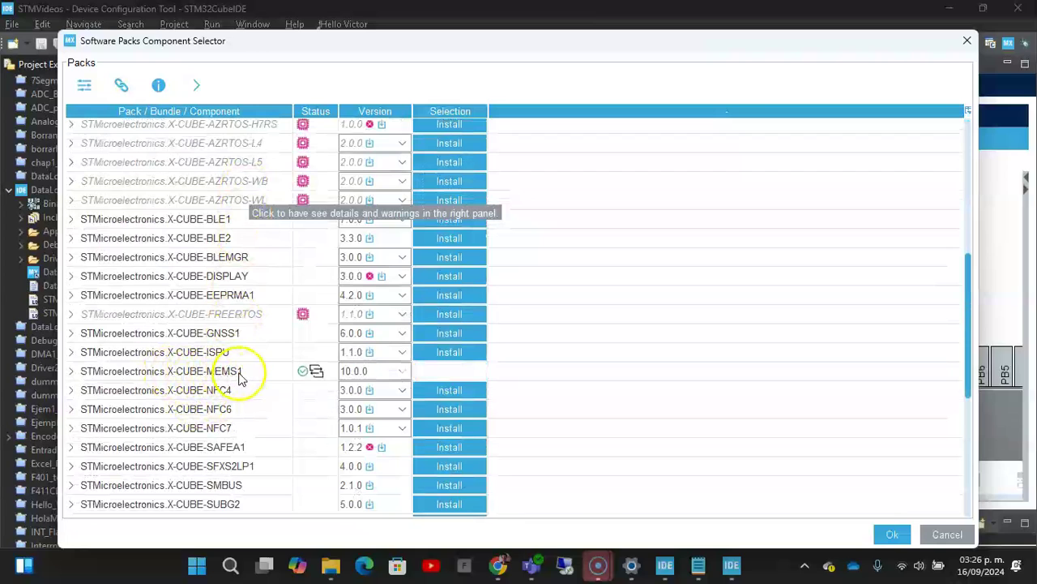
click(70, 372)
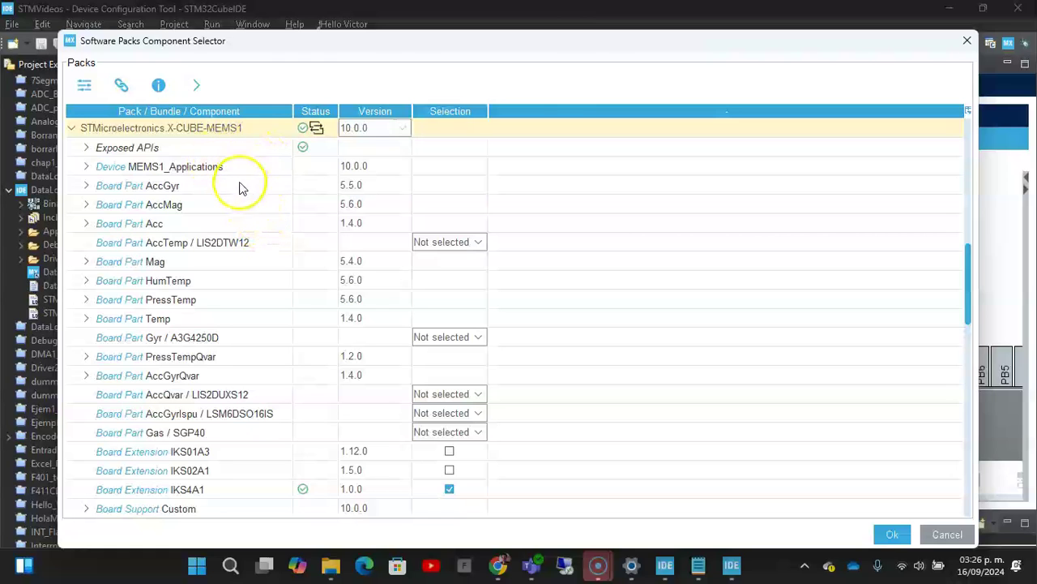
Review the X-CUBE-MEMS1 components, including the AccGyr board parts, MEMS1_Applications and the IKS4A1 board extension, and leave the selector without changes.
scroll(244, 422, down, 2)
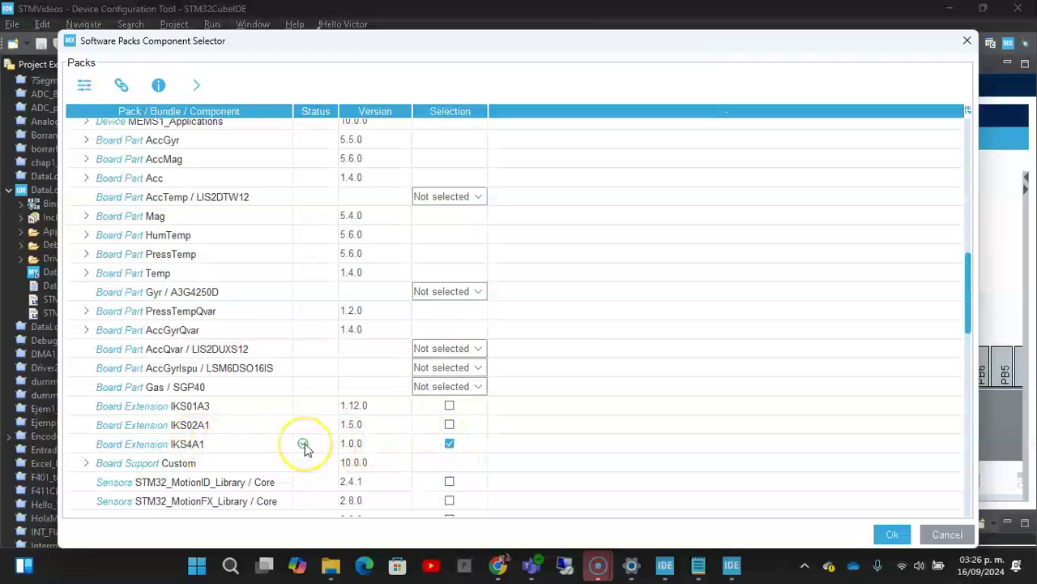
scroll(235, 332, up, 1)
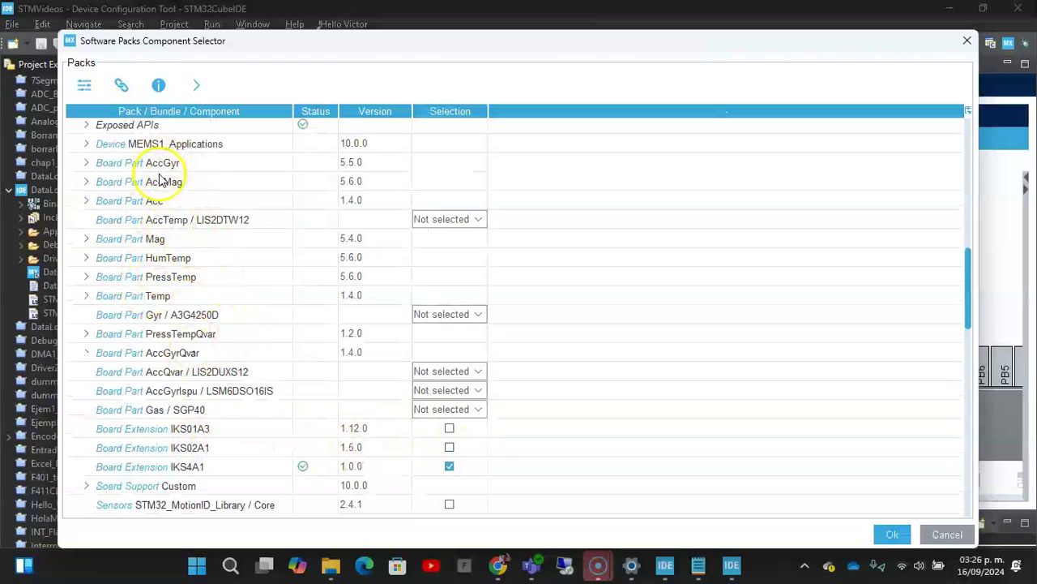
click(86, 163)
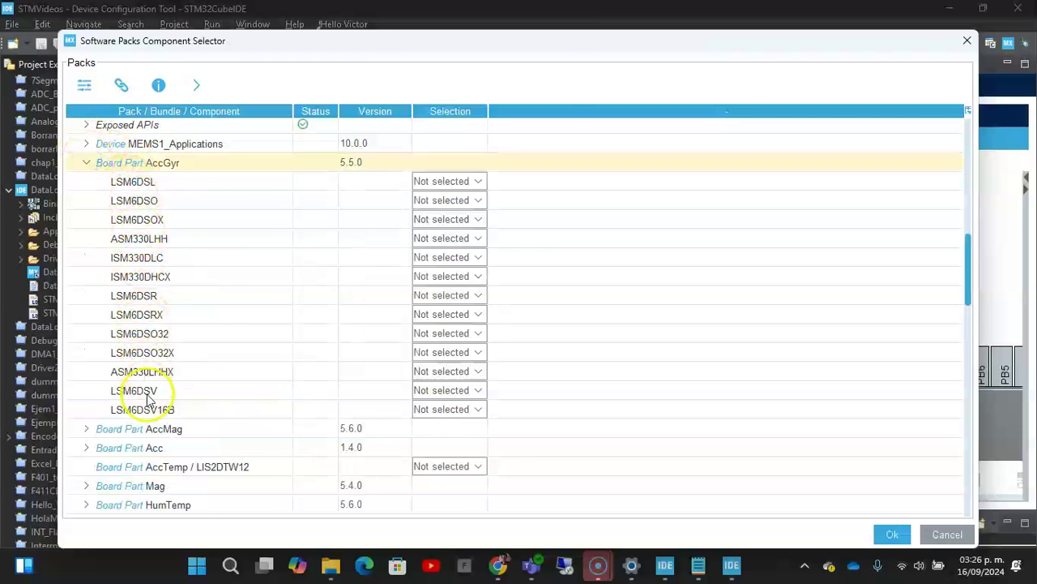
click(86, 165)
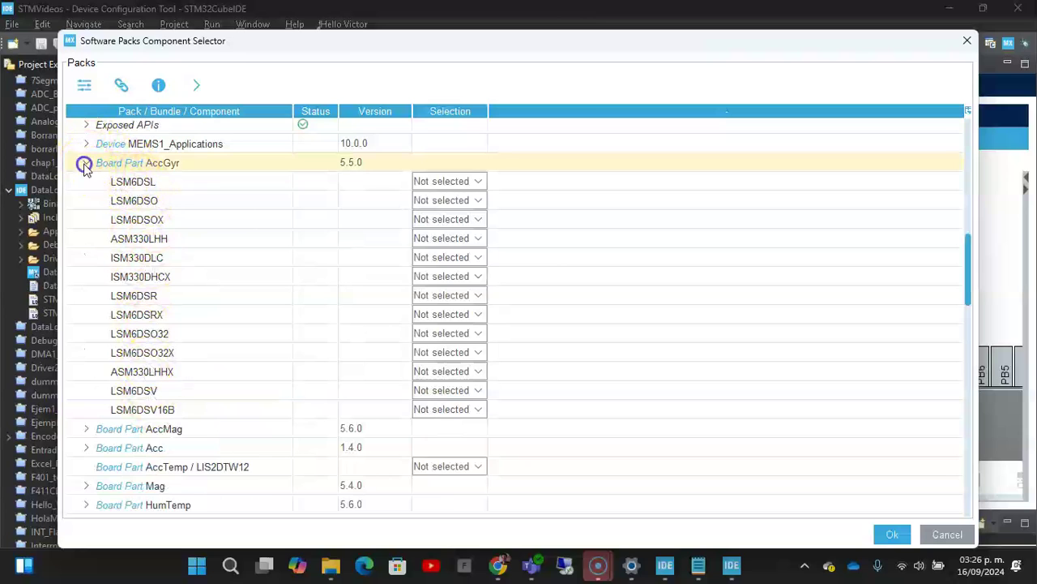
click(85, 144)
click(86, 144)
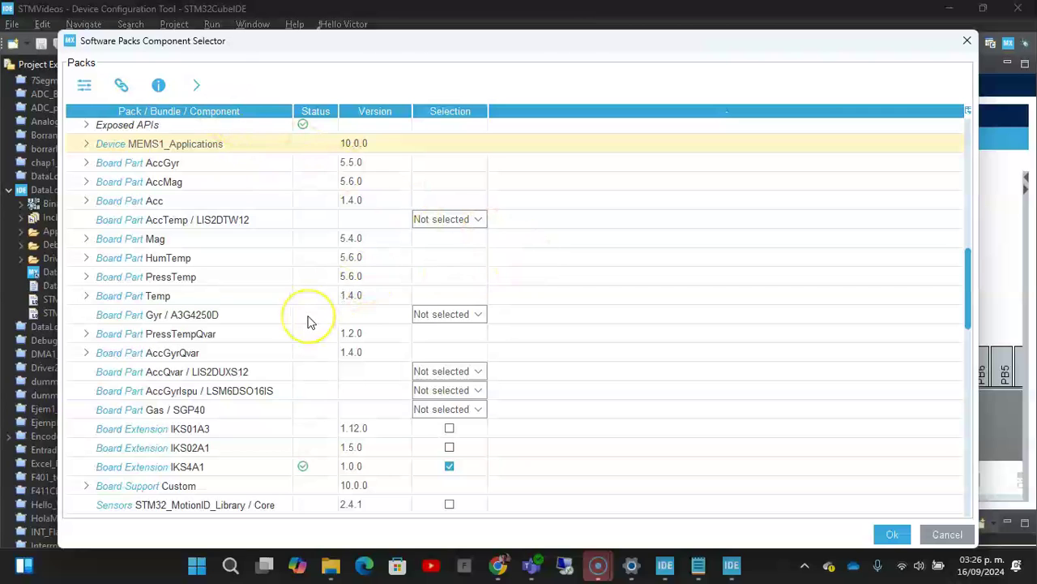
scroll(308, 322, down, 1)
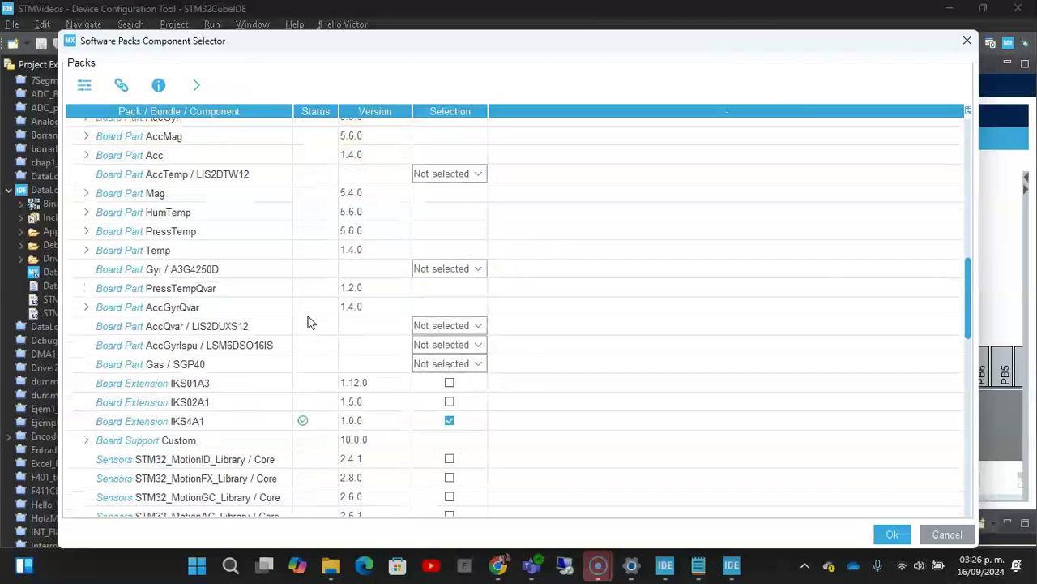
click(948, 535)
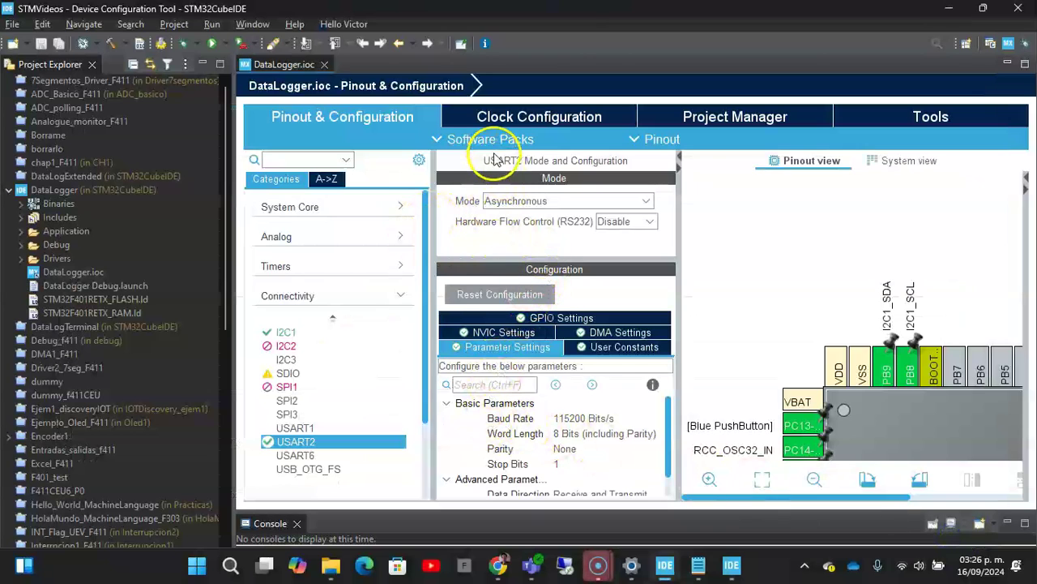
Open the X-CUBE-MEMS1 mode and configuration under the Middleware and Software Packs category.
click(397, 296)
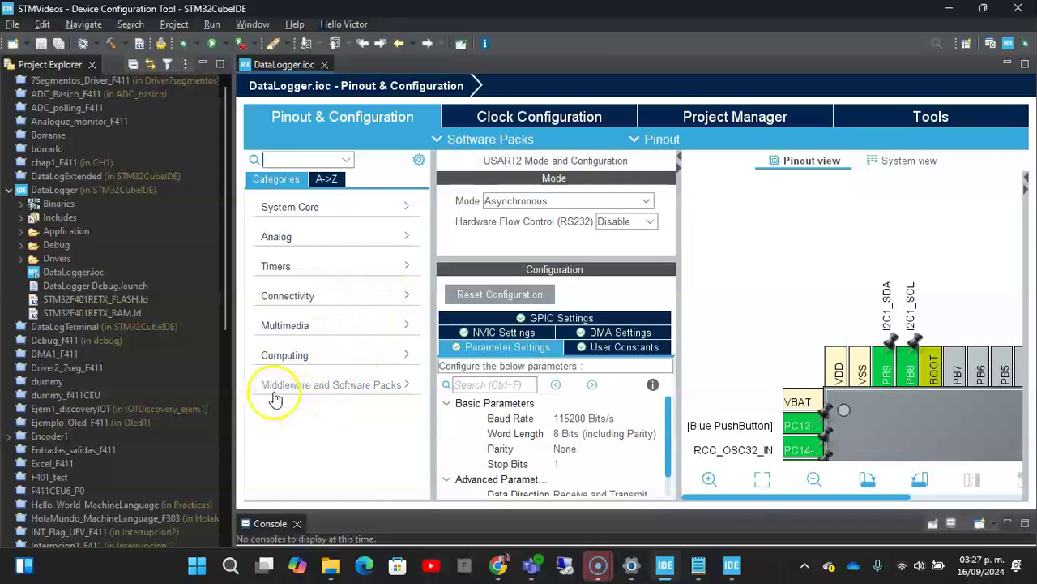
click(359, 394)
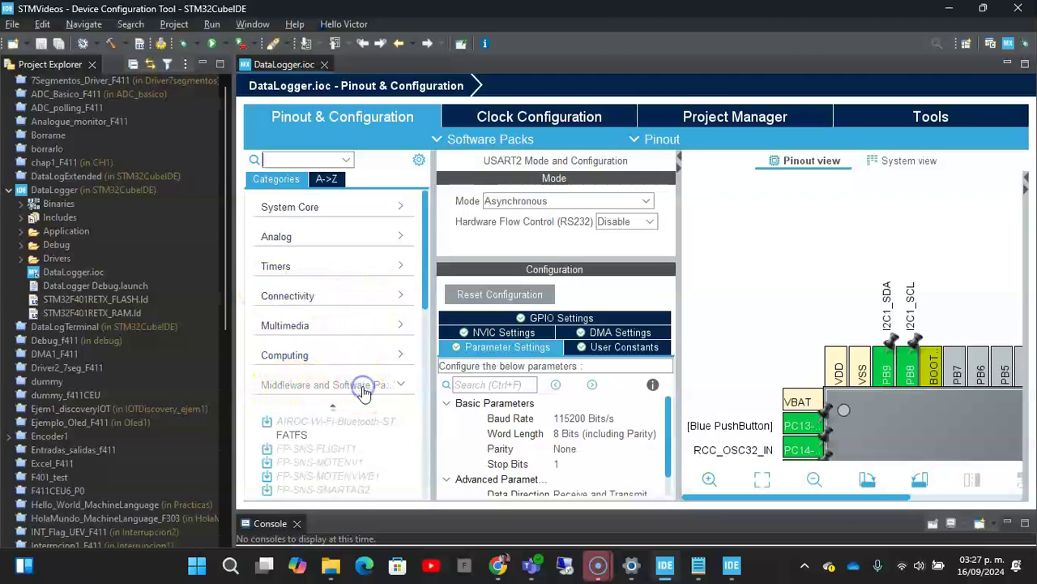
scroll(365, 351, up, 3)
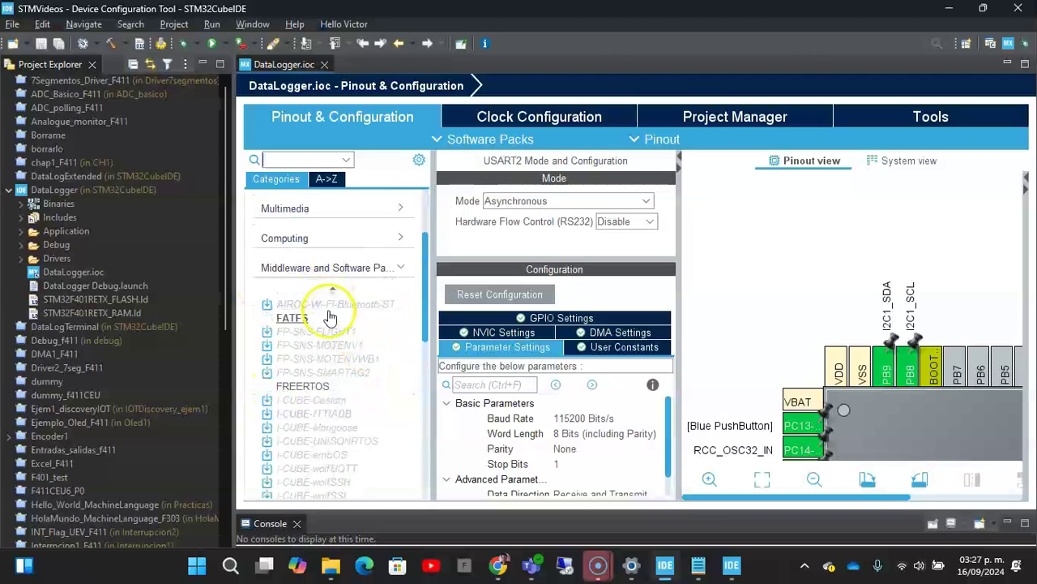
scroll(351, 331, down, 4)
scroll(350, 334, down, 5)
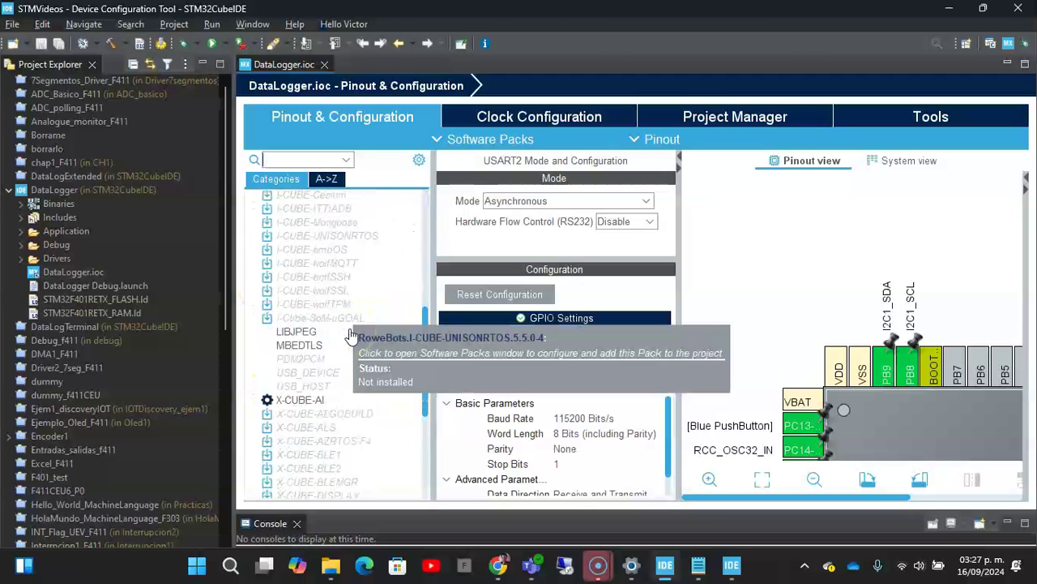
scroll(367, 344, down, 3)
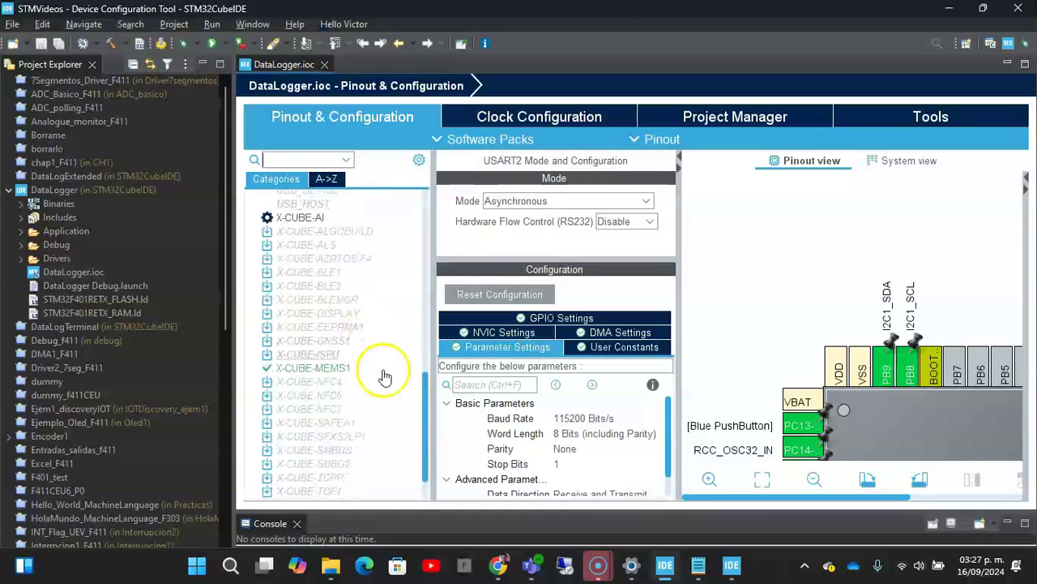
click(324, 369)
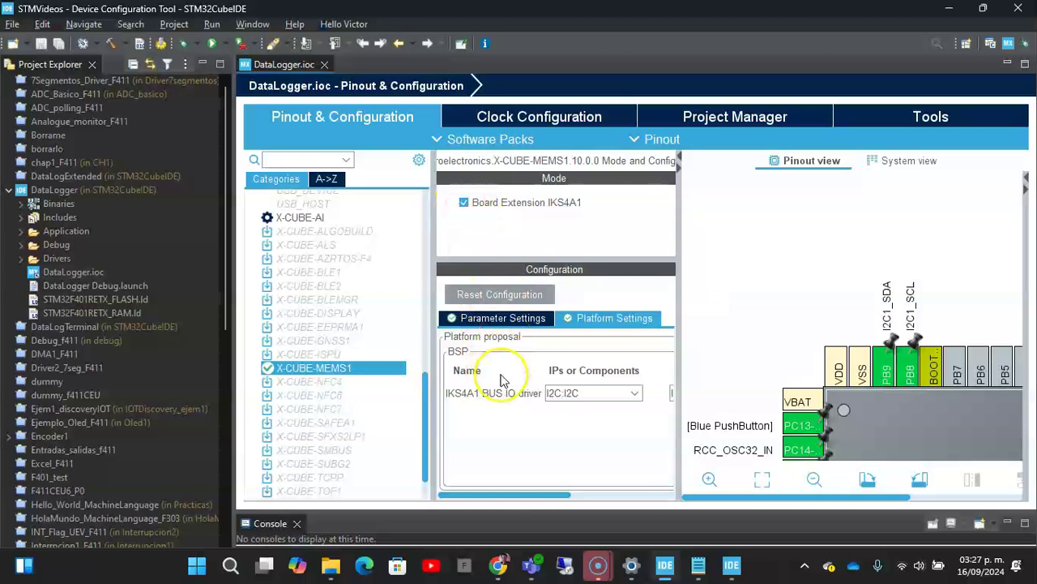
Review the X-CUBE-MEMS1 platform settings of the IKS4A1 BUS IO driver and check its parameter settings.
mouse_move(500, 496)
mouse_down()
mouse_move(558, 497)
mouse_move(519, 497)
mouse_up()
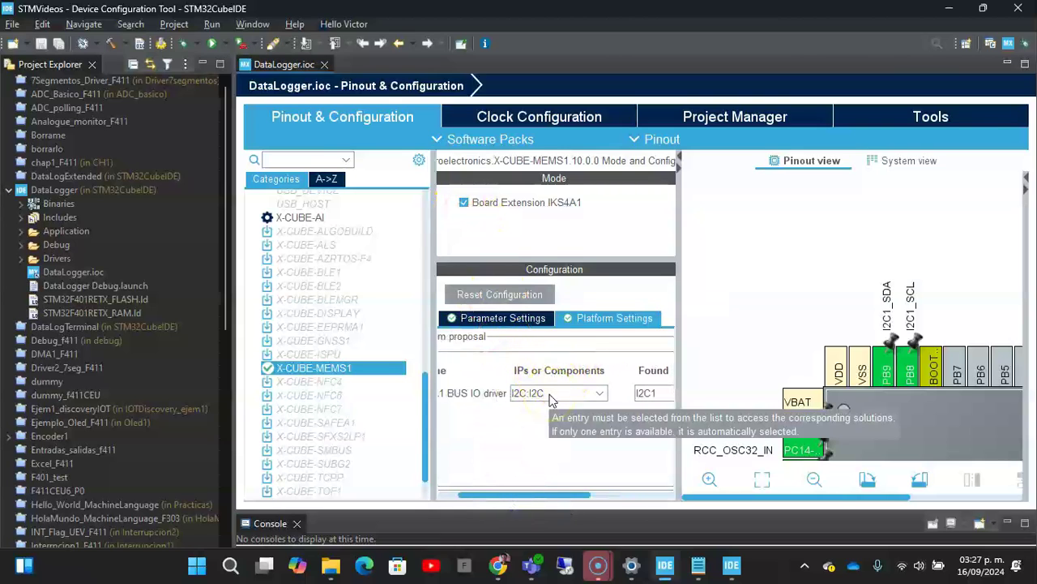
mouse_move(551, 496)
mouse_down()
mouse_move(614, 497)
mouse_move(477, 479)
mouse_move(556, 483)
mouse_up()
click(573, 405)
click(615, 321)
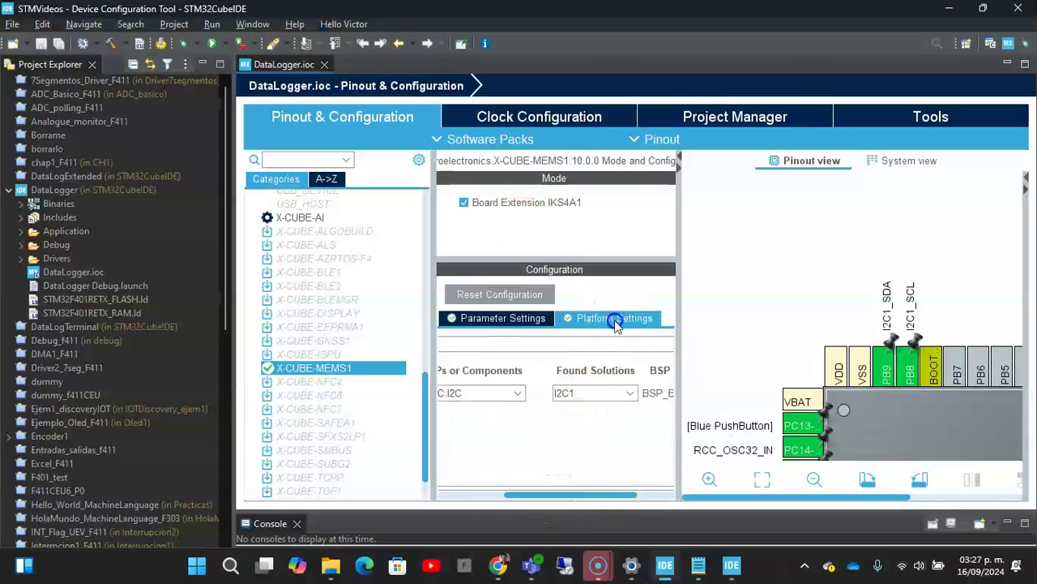
click(498, 319)
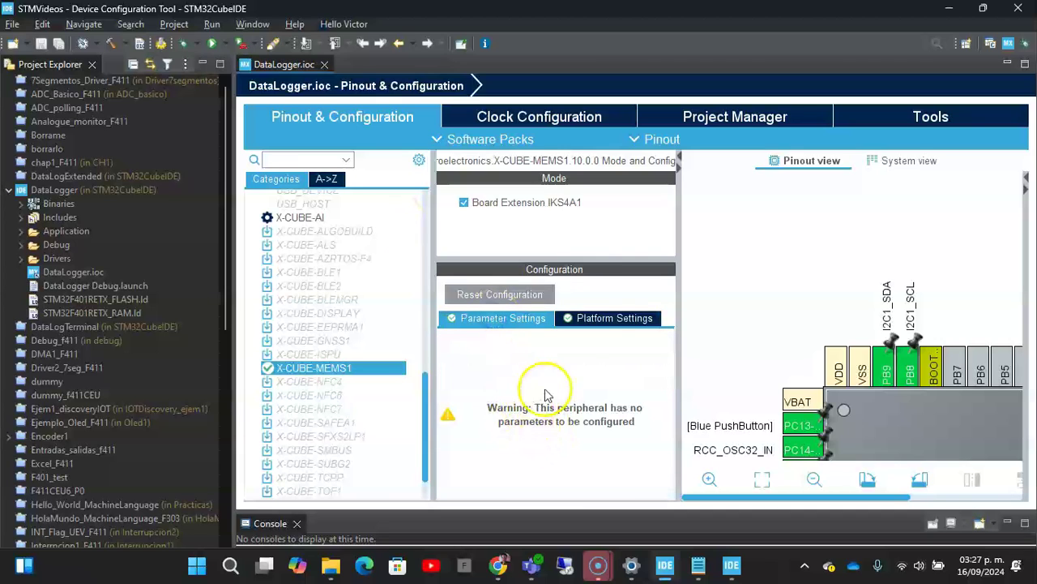
click(596, 321)
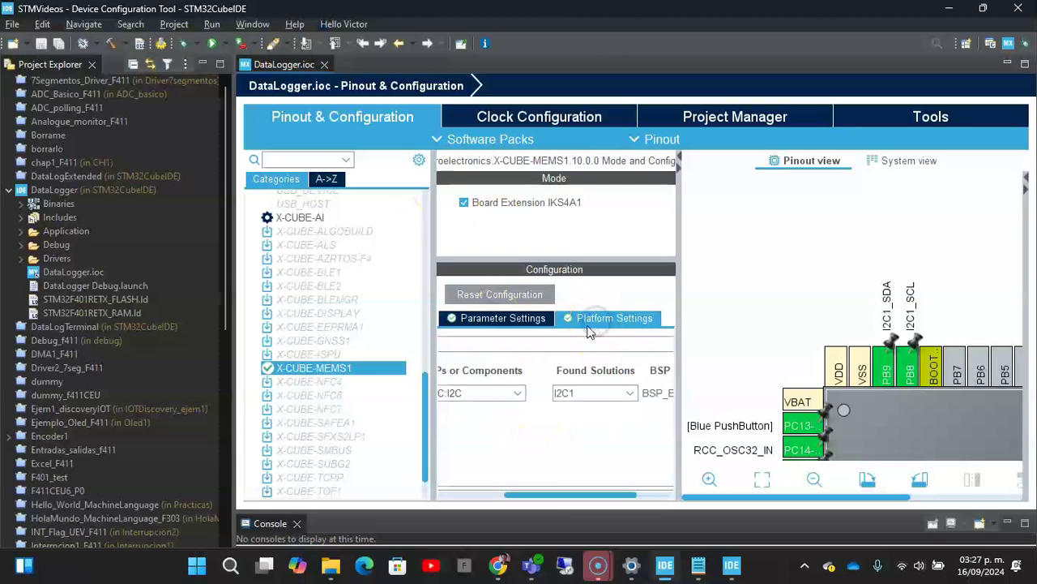
drag(542, 494, 498, 491)
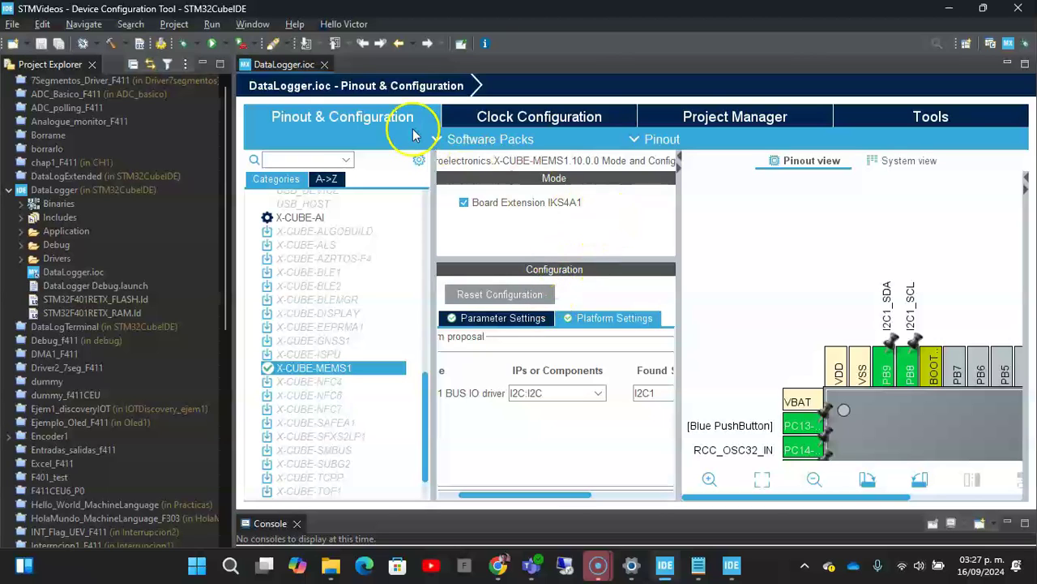
click(174, 25)
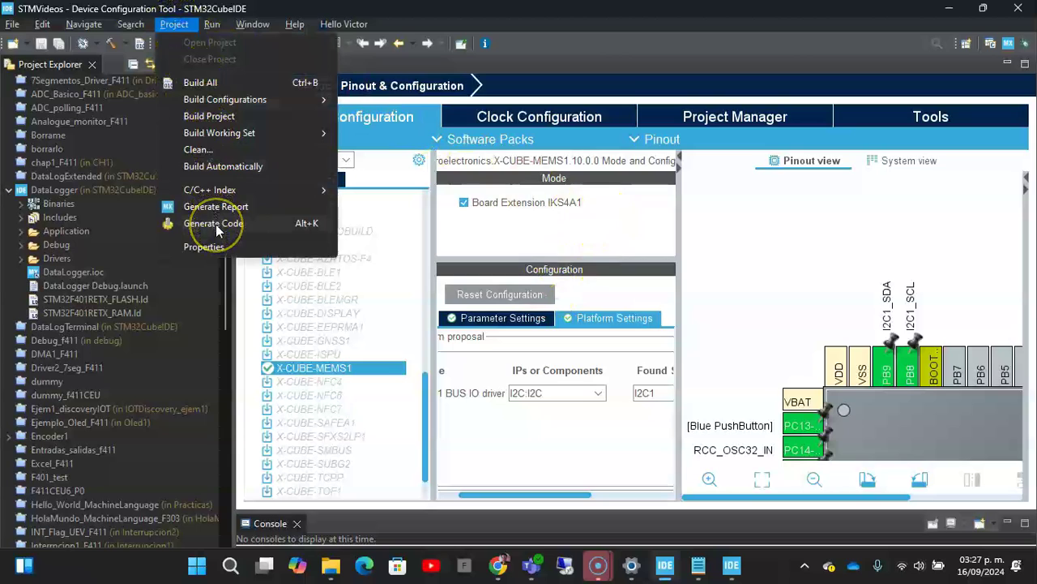
click(757, 290)
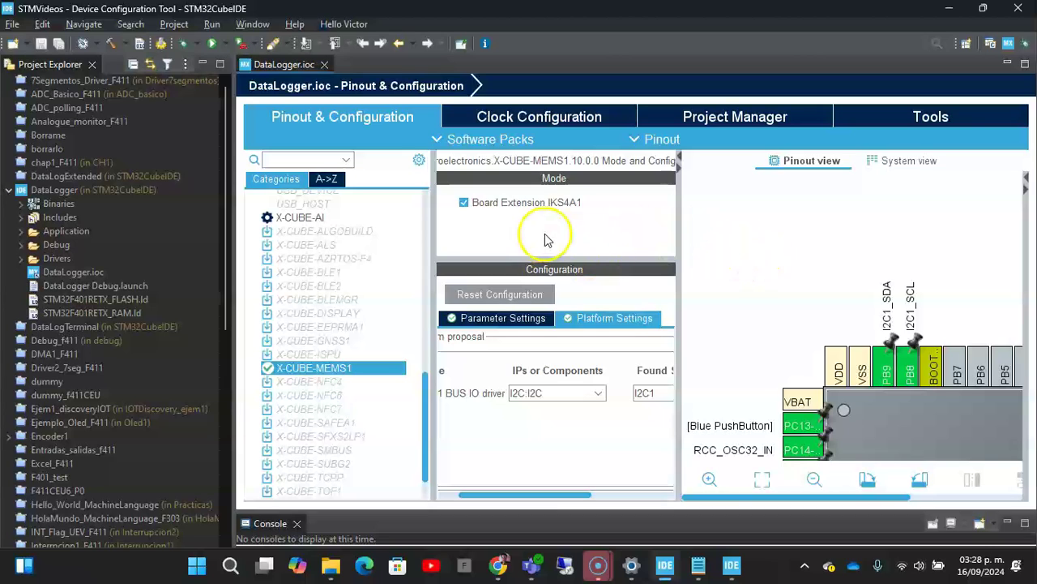
click(510, 139)
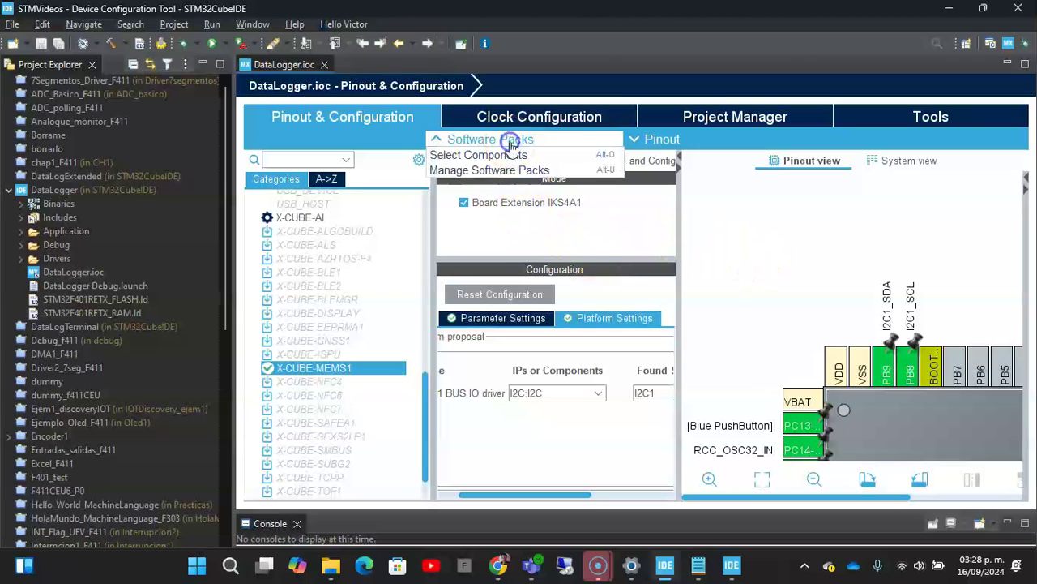
click(760, 243)
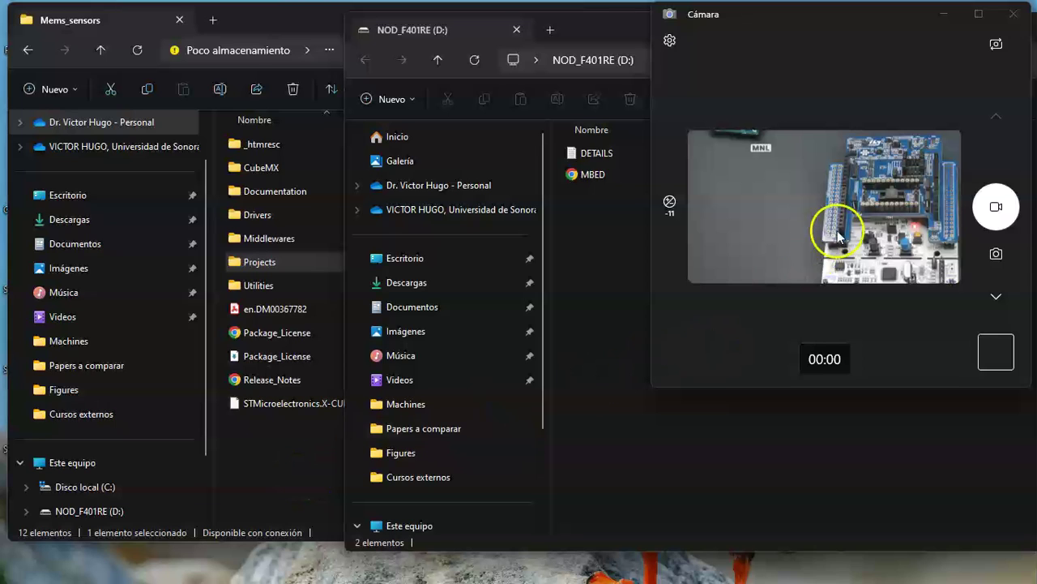
Examine the board in the Cámara app's enlarged view and bring forward the NOD_F401RE (D:) and Mems_sensors windows in File Explorer.
click(978, 14)
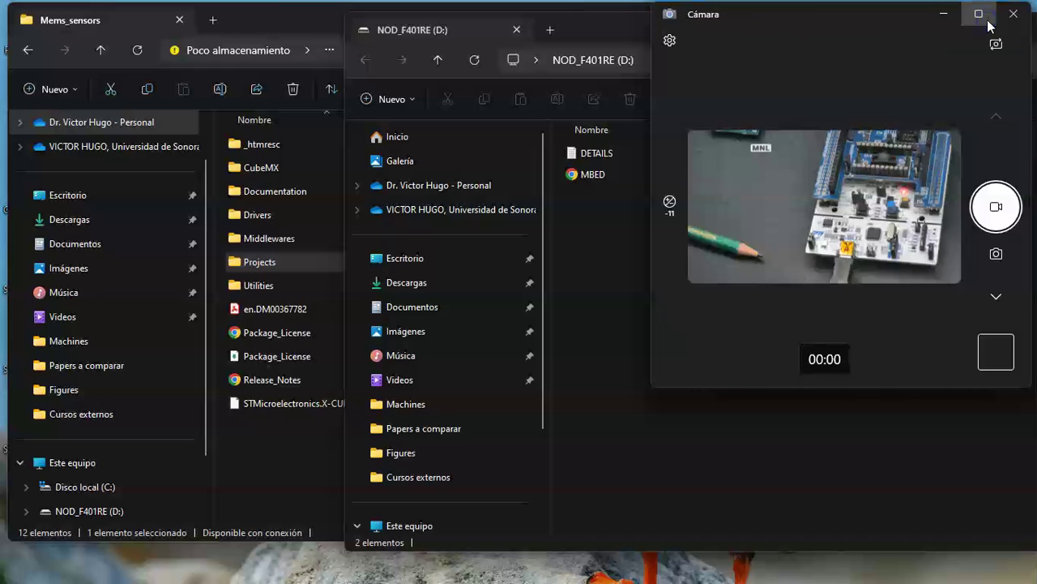
click(592, 239)
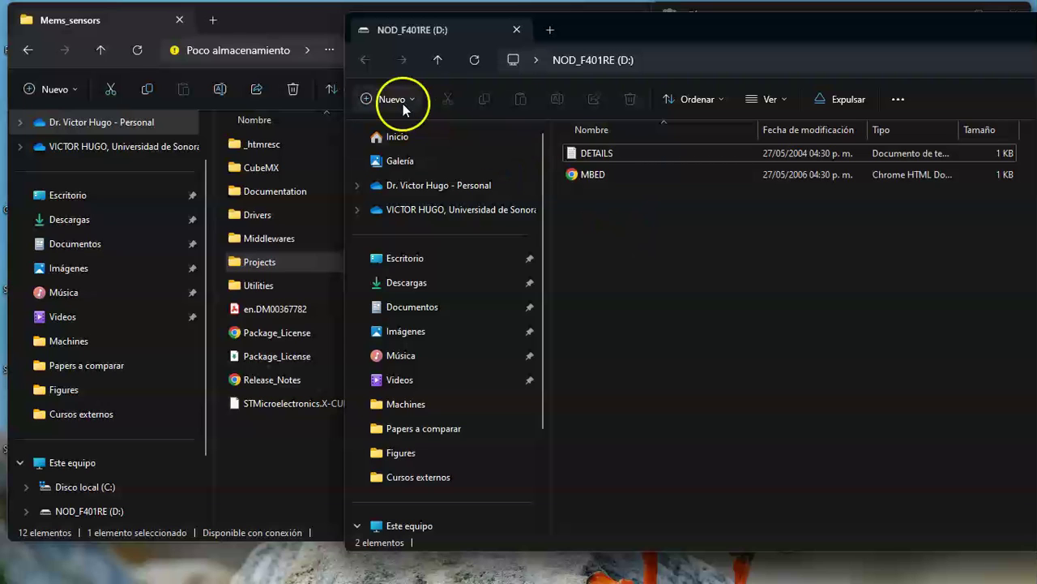
click(308, 21)
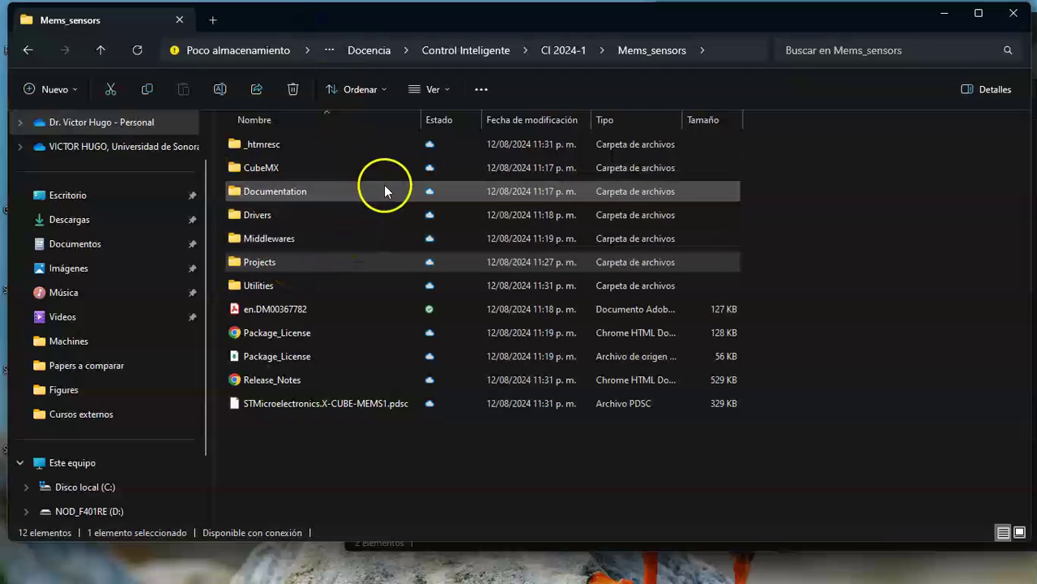
Navigate from Mems_sensors to Projects, NUCLEO-F401RE, Examples, IKS4A1, DataLogExtended and its Binary folder.
mouse_move(396, 193)
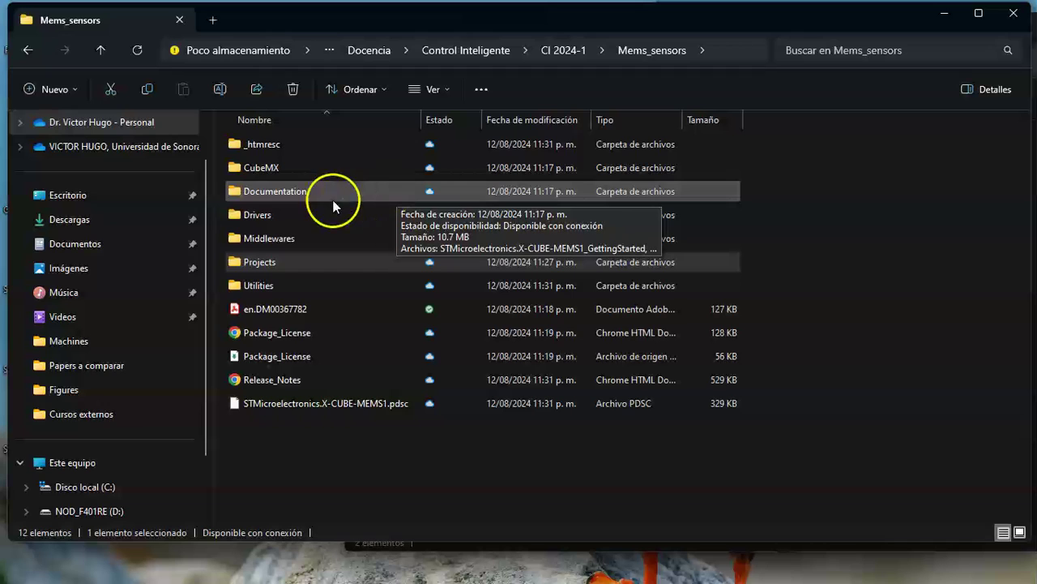
double_click(267, 261)
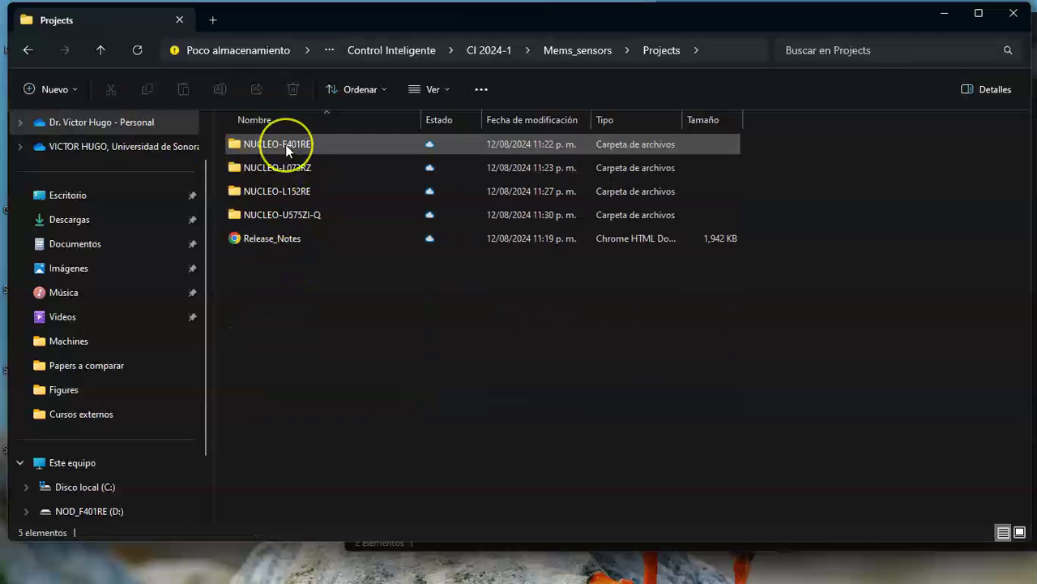
mouse_move(285, 144)
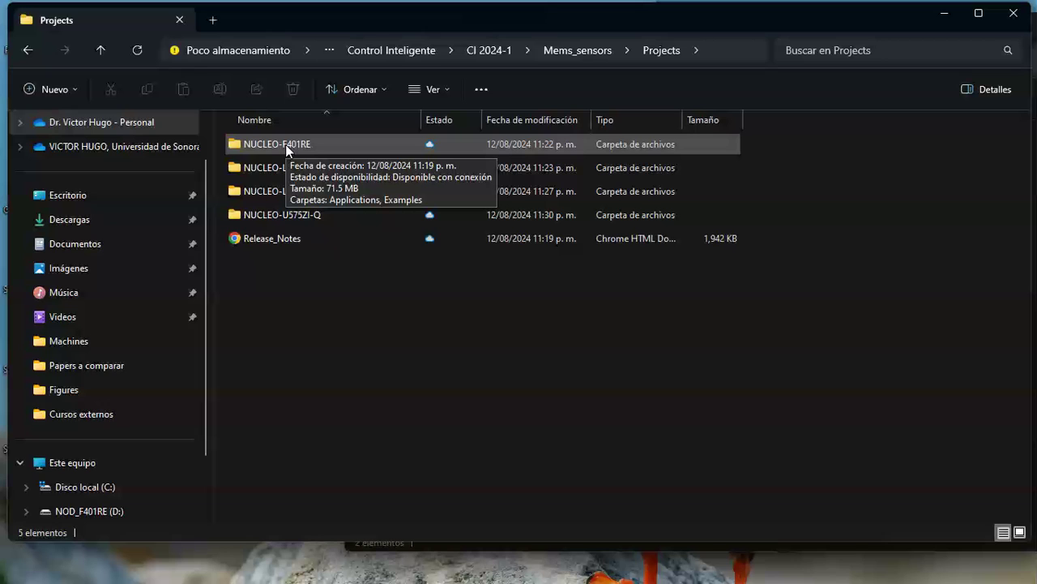
double_click(285, 145)
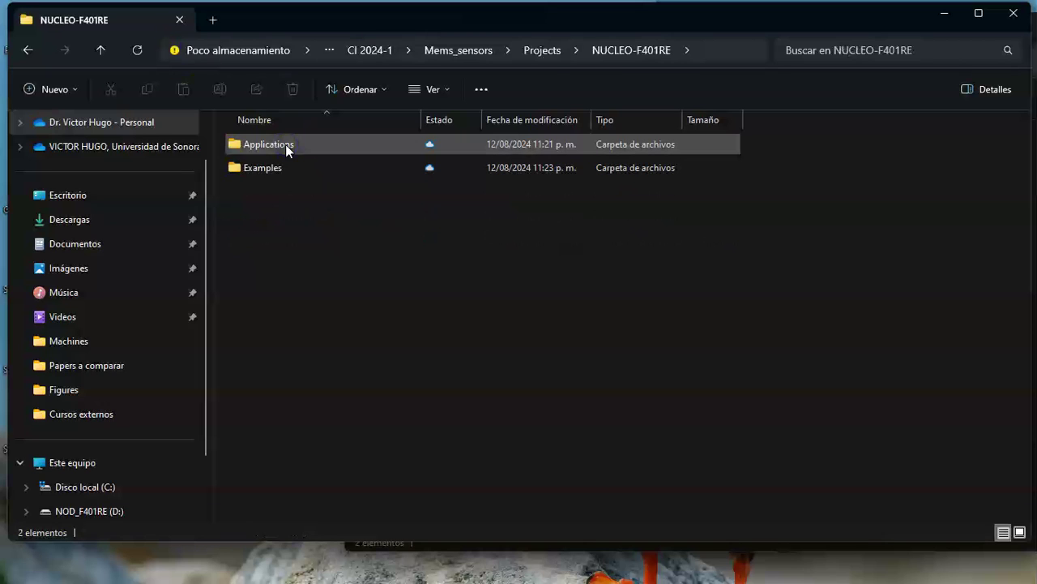
double_click(269, 167)
click(267, 194)
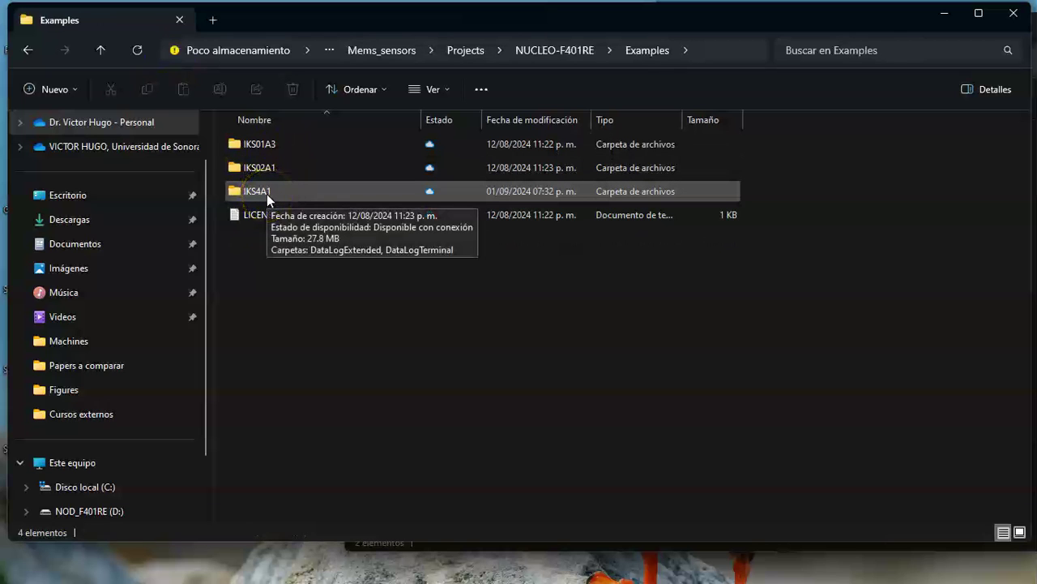
double_click(267, 195)
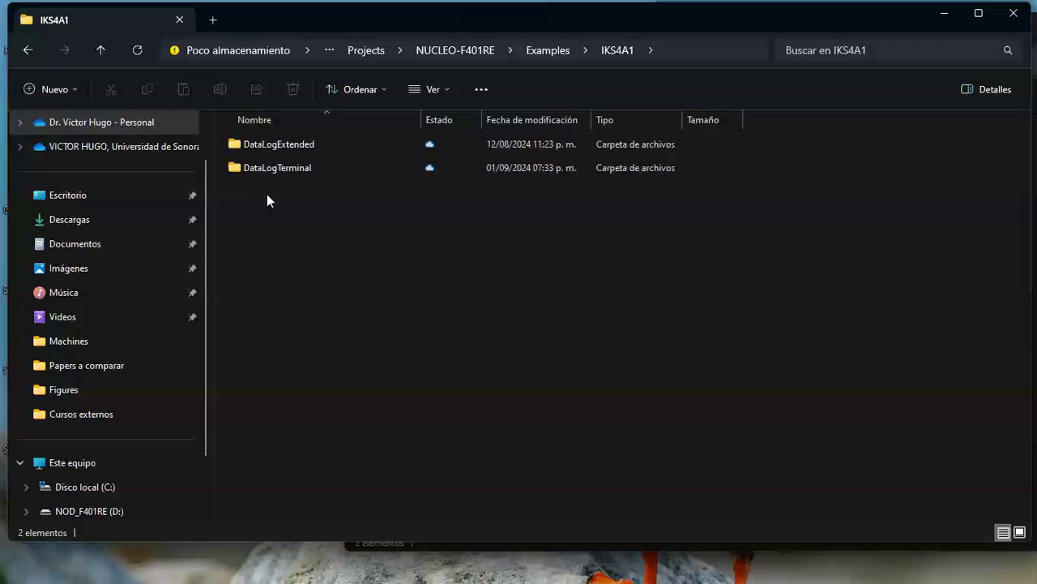
double_click(264, 144)
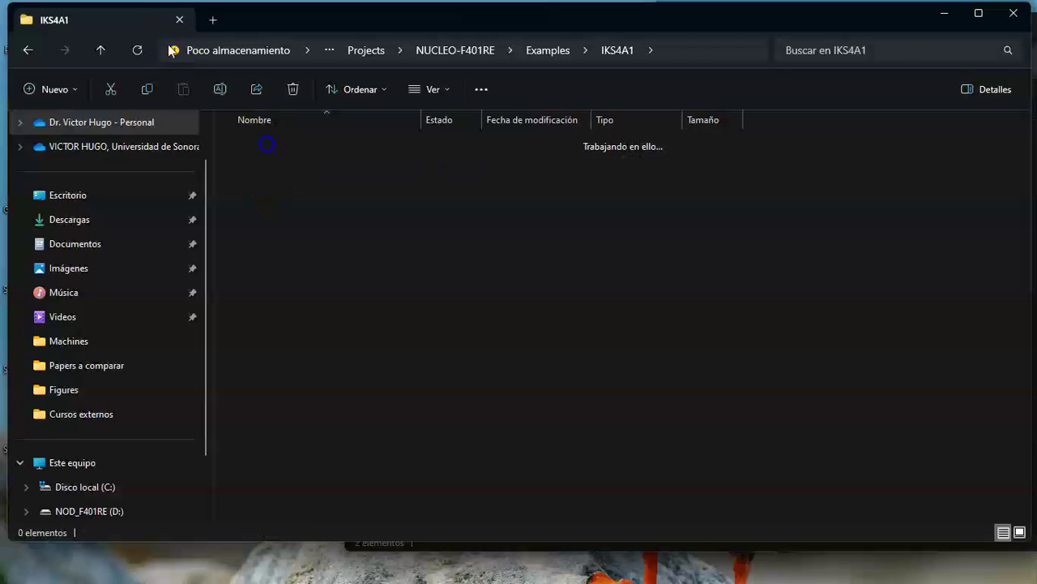
double_click(267, 143)
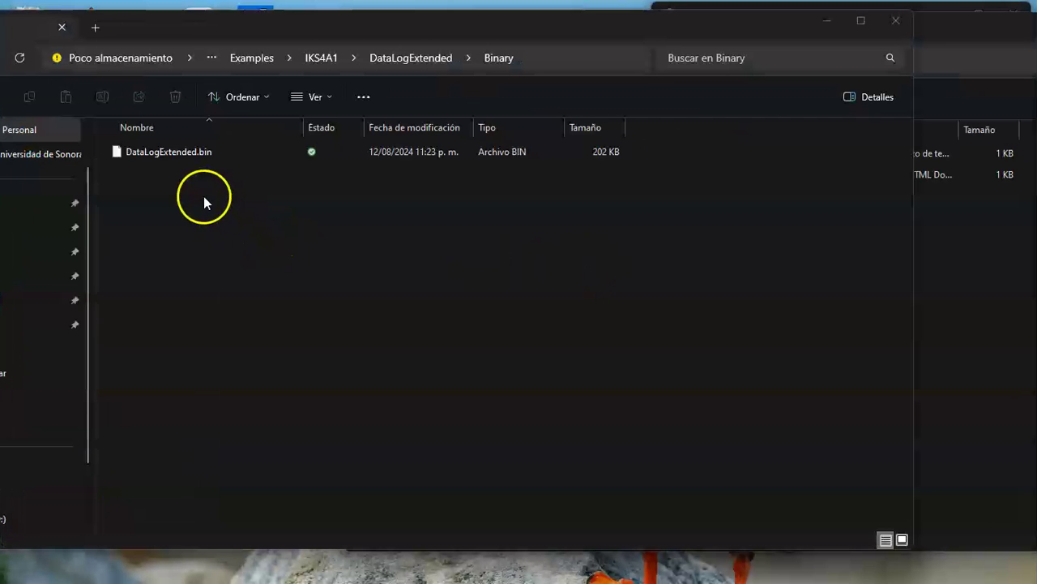
Arrange the NOD_F401RE (D:) window beside the Binary folder and return to the folder holding DataLogExtended.bin.
click(940, 34)
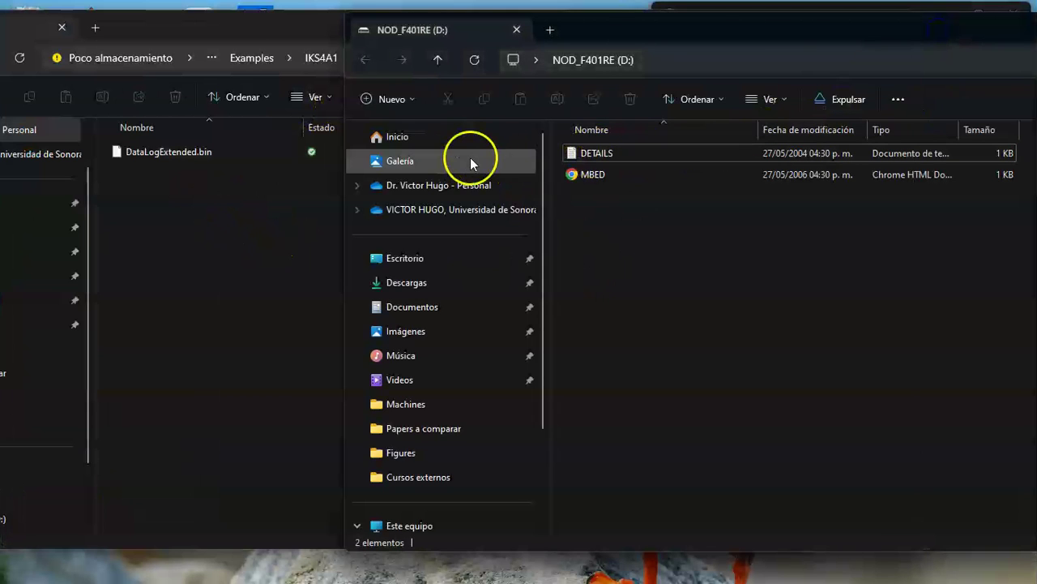
mouse_move(628, 37)
mouse_down()
mouse_move(643, 125)
mouse_move(642, 54)
mouse_move(626, 45)
mouse_up()
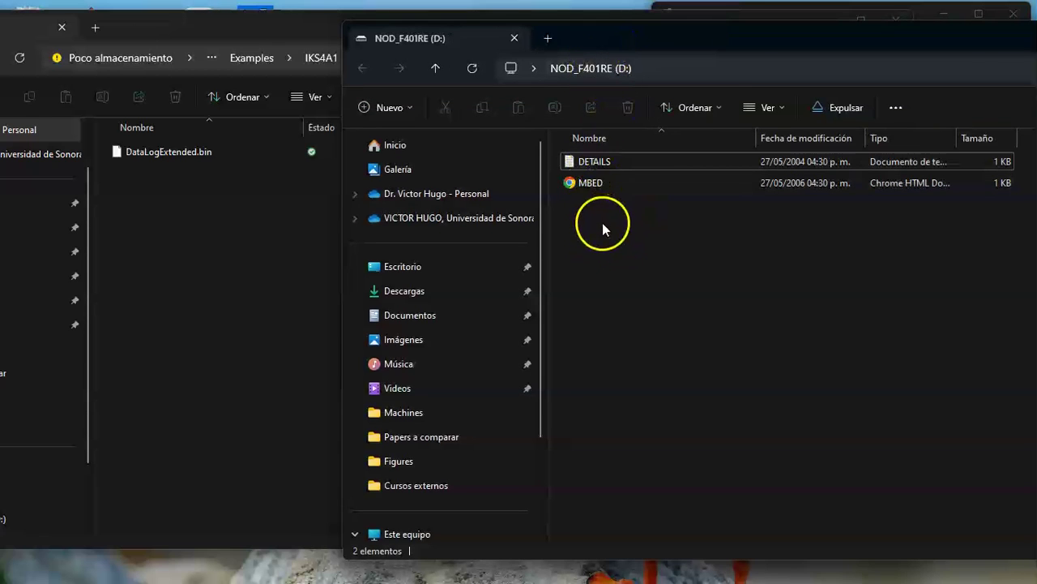
click(166, 169)
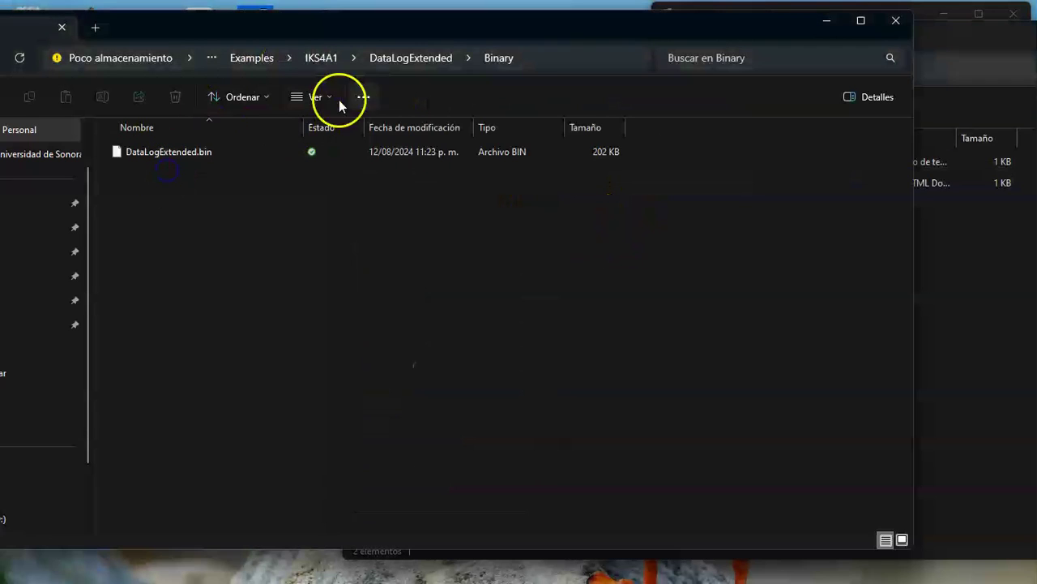
Review the full path of the Binary folder from Mems_sensors\Projects onward and leave it unedited.
click(532, 56)
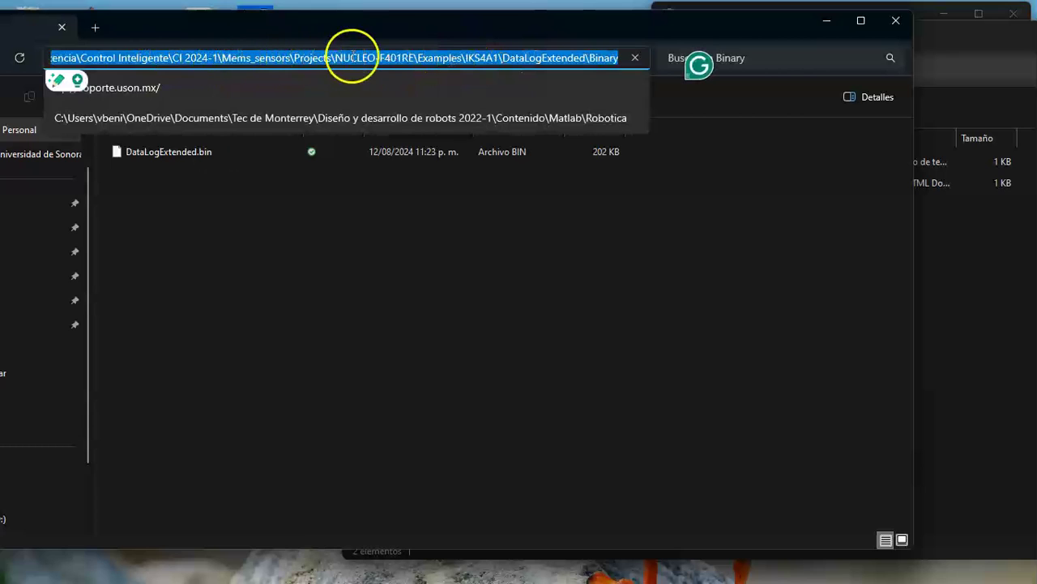
drag(291, 57, 70, 58)
click(326, 58)
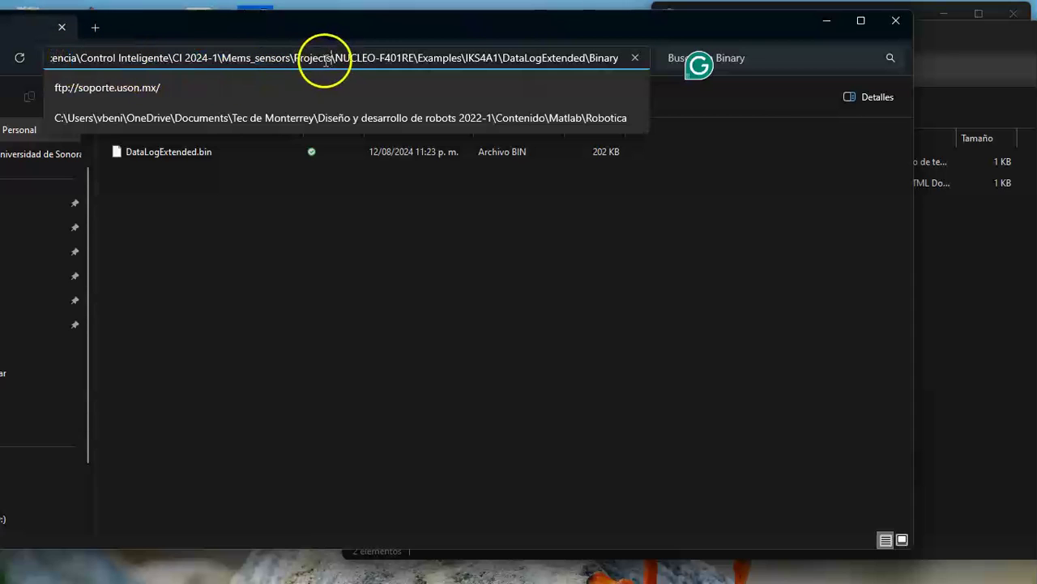
drag(295, 57, 488, 83)
click(219, 81)
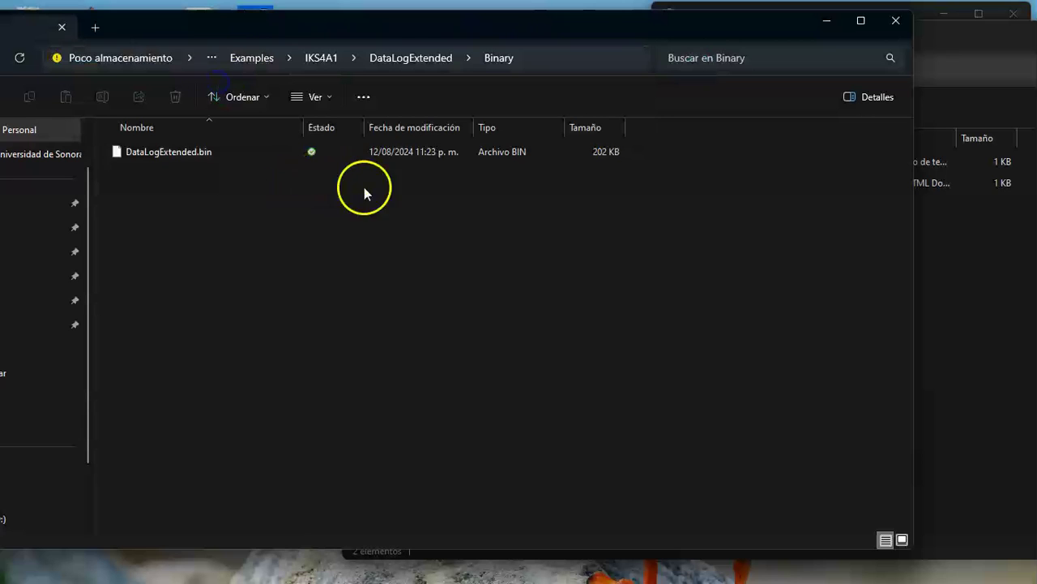
Copy DataLogExtended.bin from the Binary folder to the NOD_F401RE (D:) drive and minimize the drive window.
drag(180, 157, 953, 243)
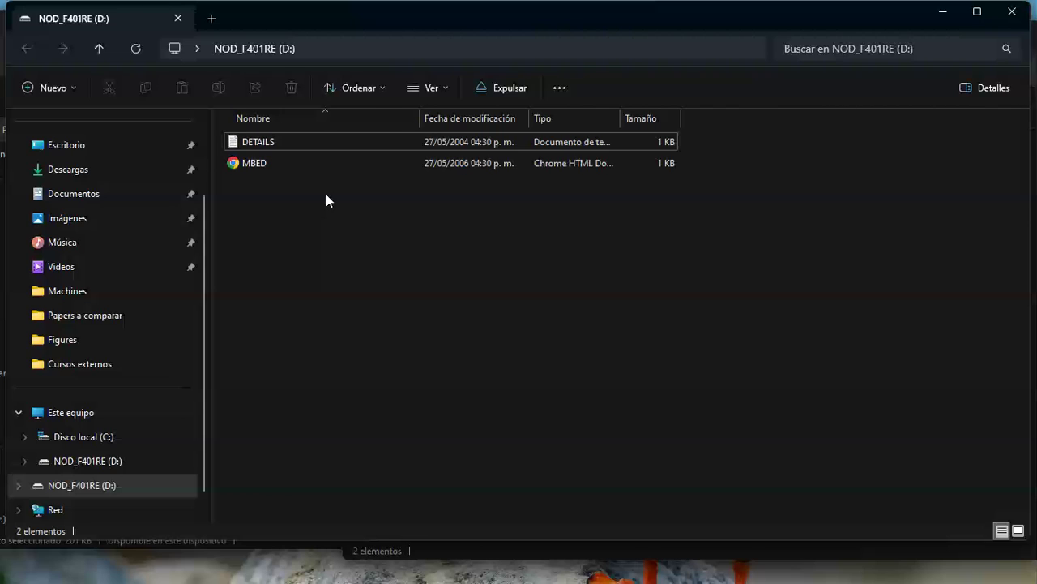
click(356, 268)
drag(924, 11, 768, 128)
mouse_move(911, 111)
mouse_down()
mouse_move(845, 99)
mouse_move(914, 102)
mouse_up()
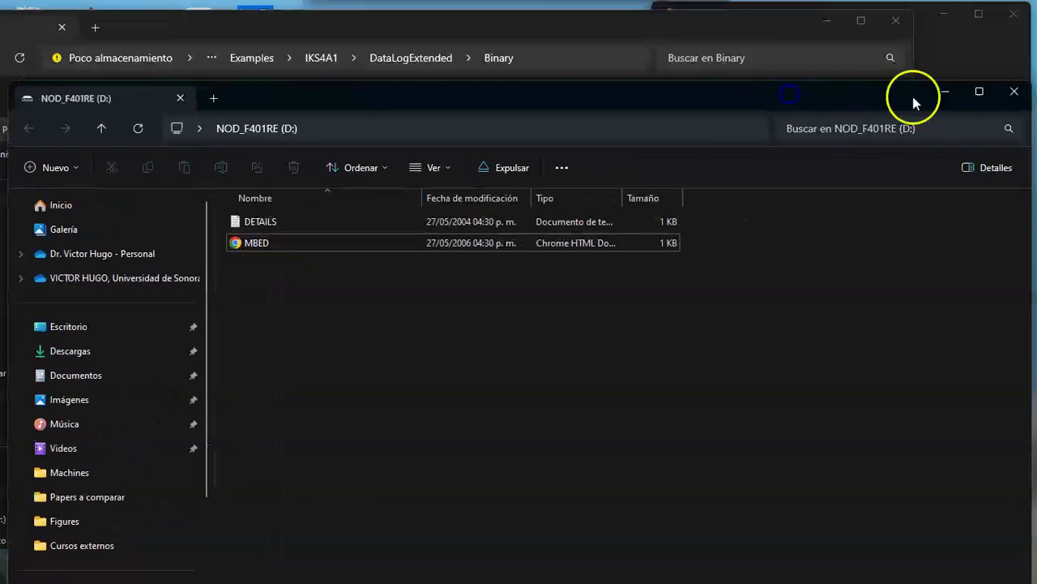
click(947, 95)
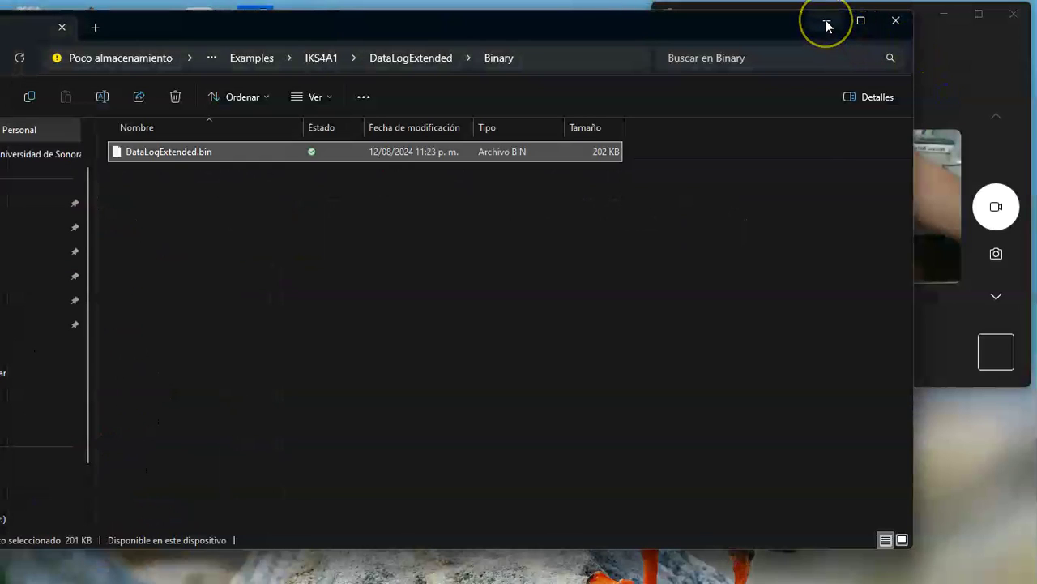
Switch to MEMS Studio and connect to the board using Serial communication on port COM5.
drag(778, 27, 901, 23)
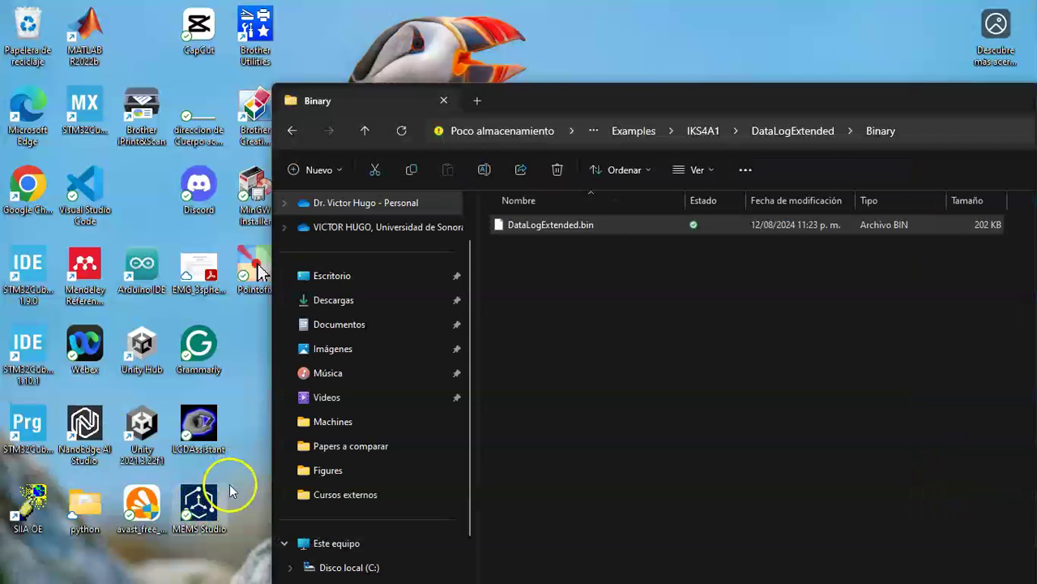
double_click(204, 500)
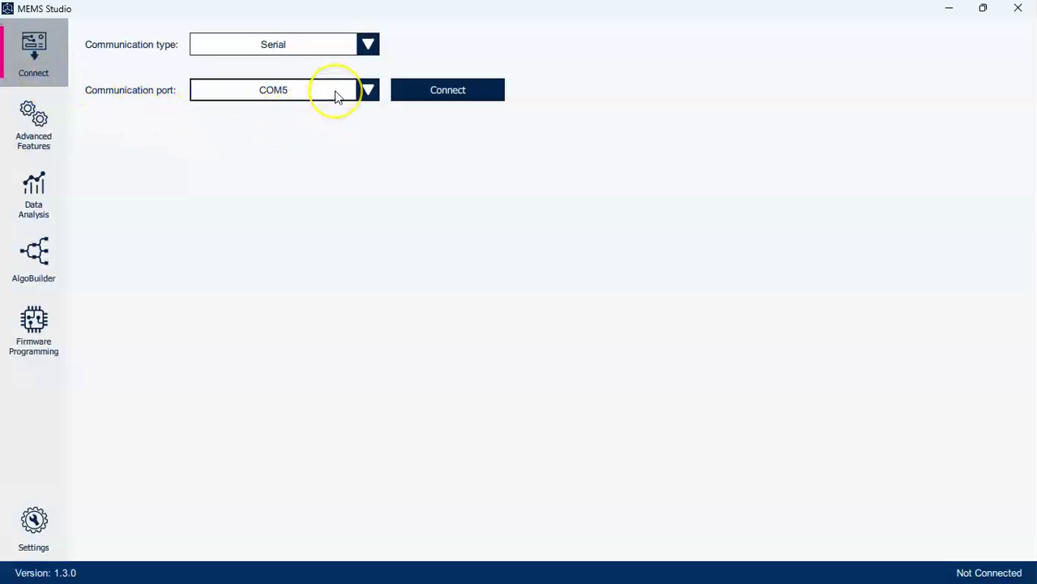
click(451, 96)
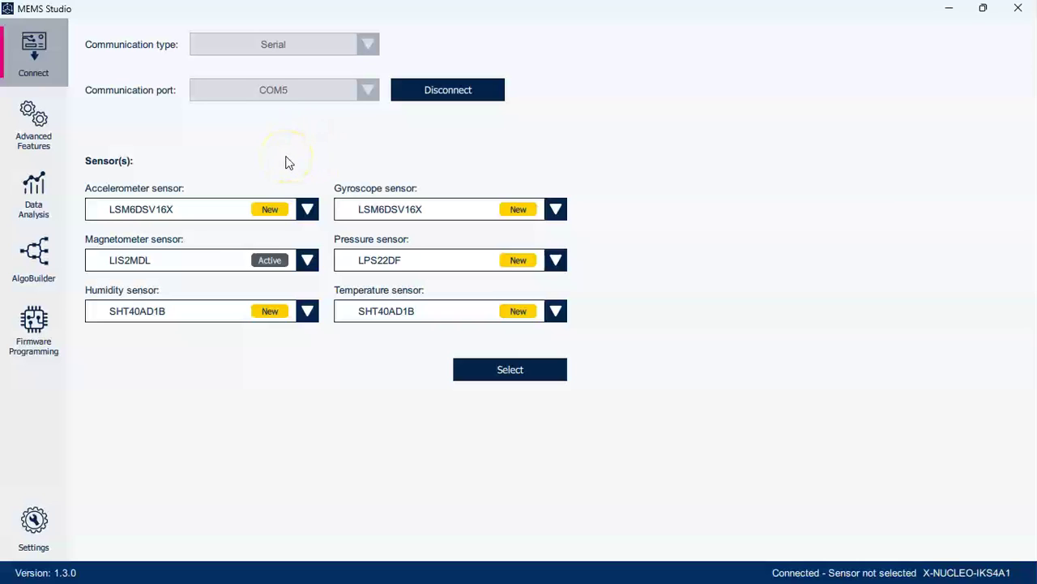
Check the available accelerometer sensors, keep LSM6DSV16X, and confirm the default sensor selection for the board.
click(308, 209)
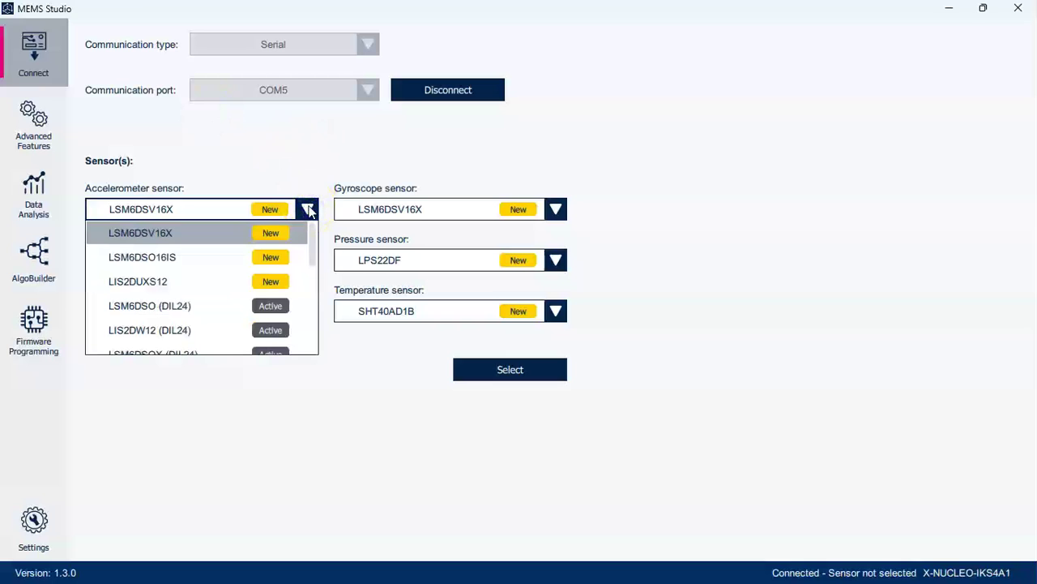
click(311, 162)
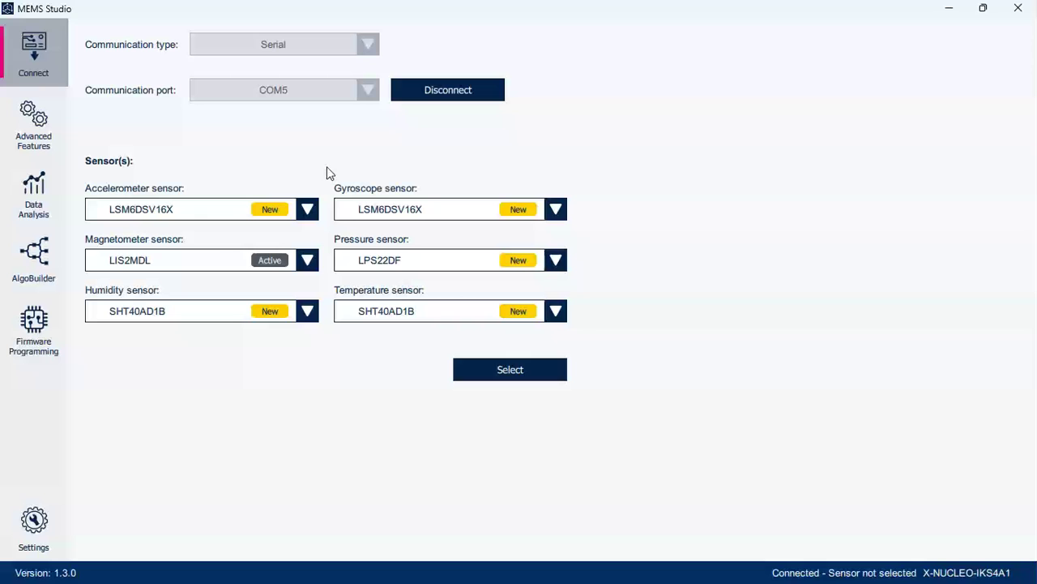
click(518, 373)
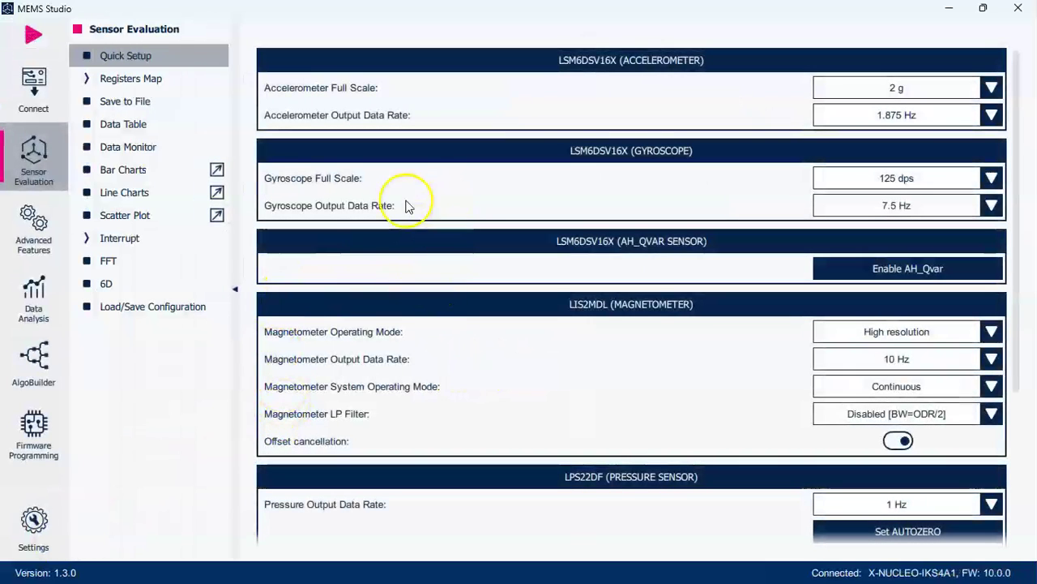
Review the connected board's details and the accelerometer Full Scale and Output Data Rate options in Quick Setup, keeping 2 g and 1.875 Hz.
click(36, 87)
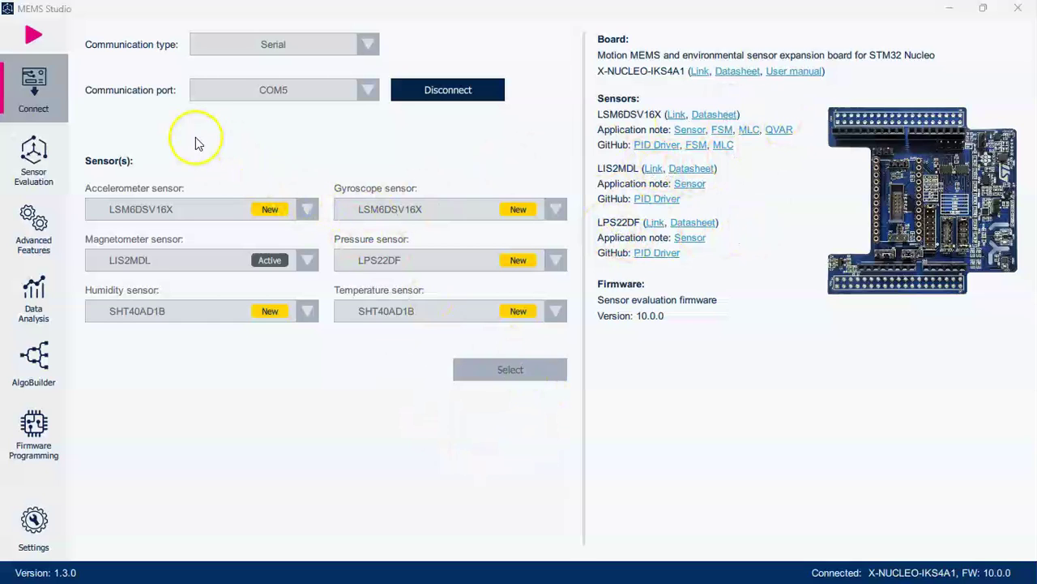
click(30, 153)
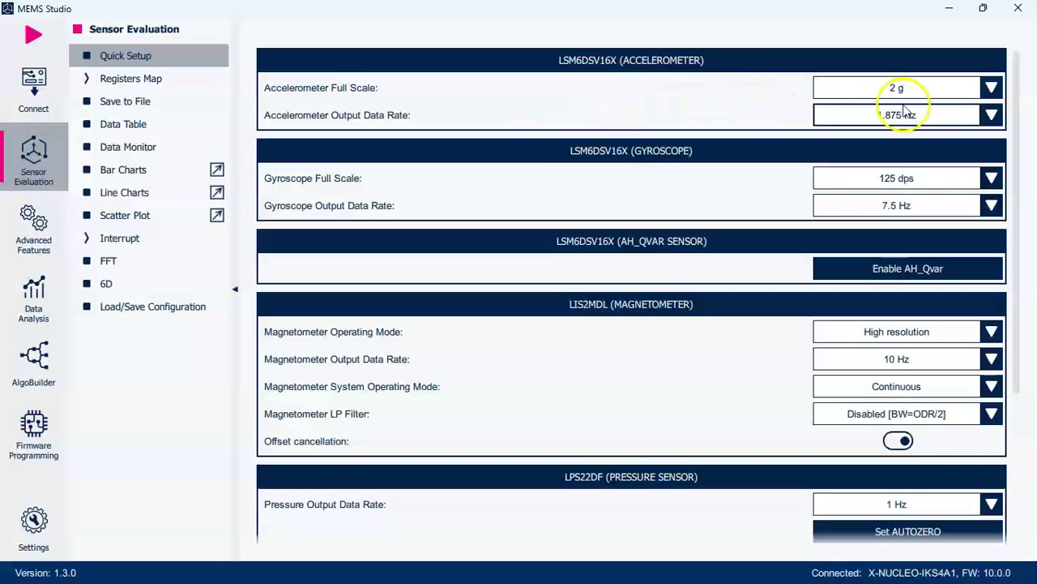
click(991, 89)
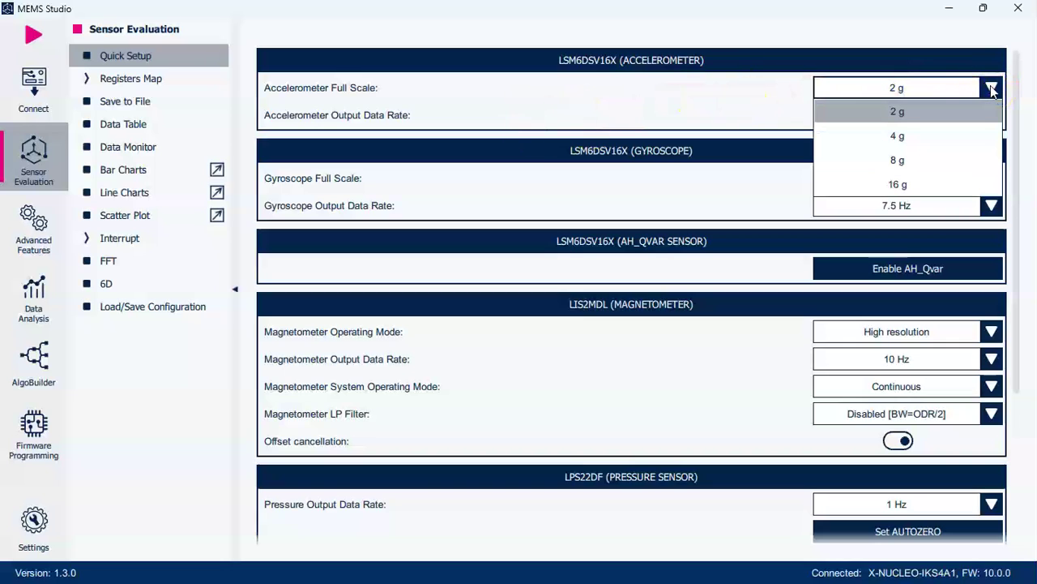
click(898, 186)
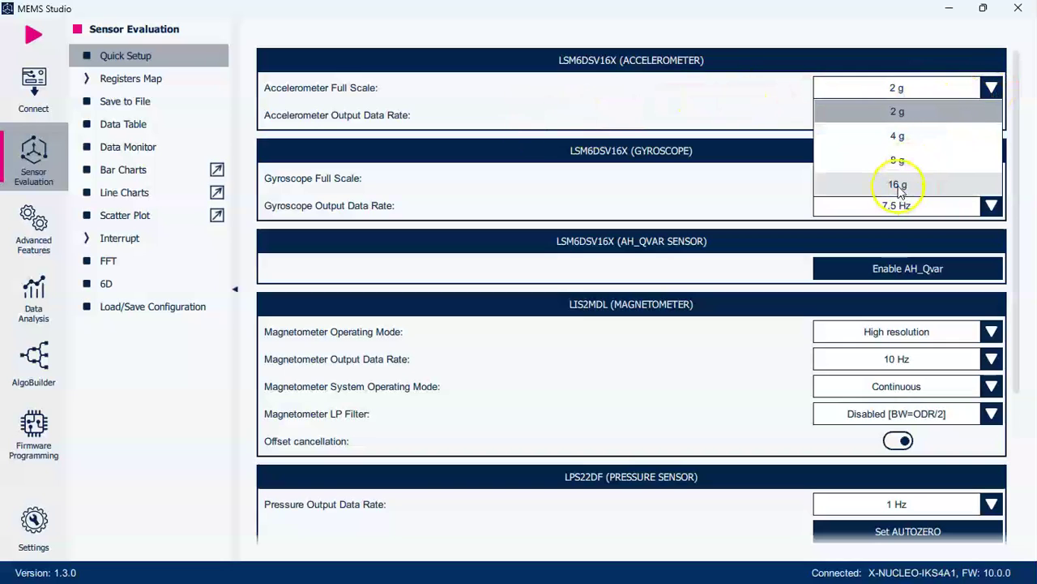
click(898, 112)
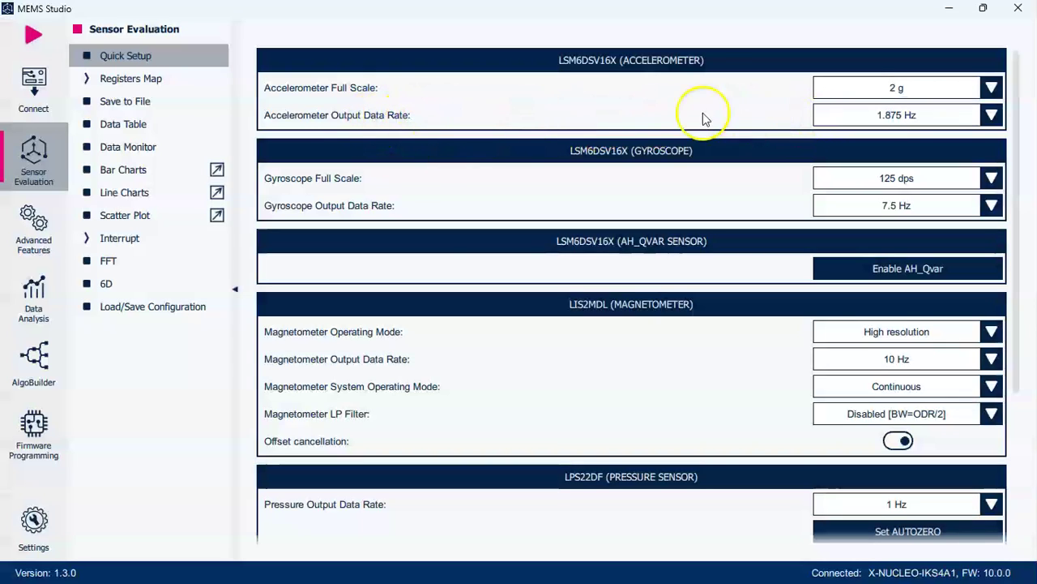
click(992, 118)
drag(991, 132, 995, 231)
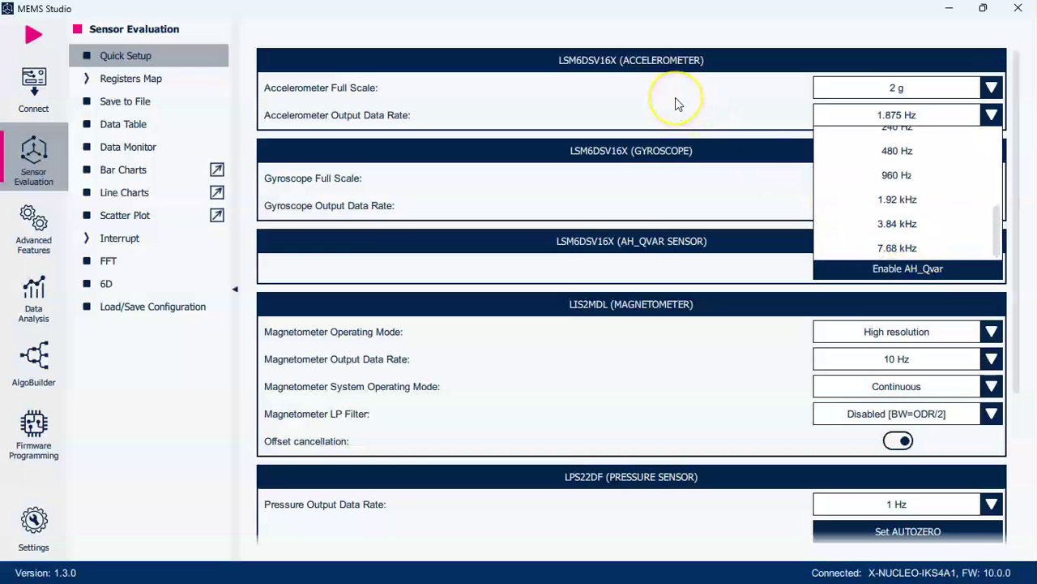
click(766, 97)
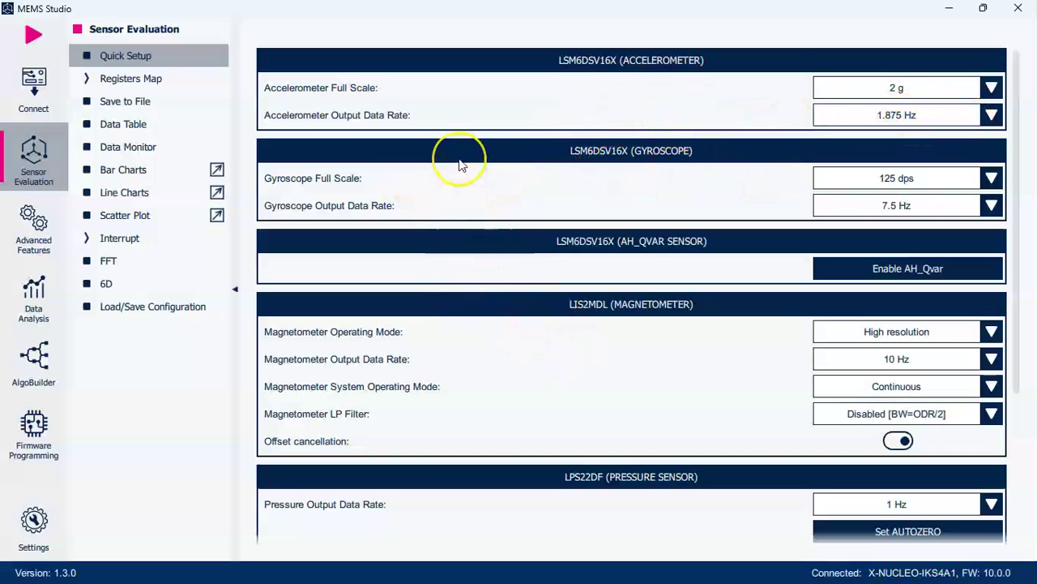
Start the sensor data acquisition and display the live Line Charts in Sensor Evaluation.
click(37, 225)
click(34, 276)
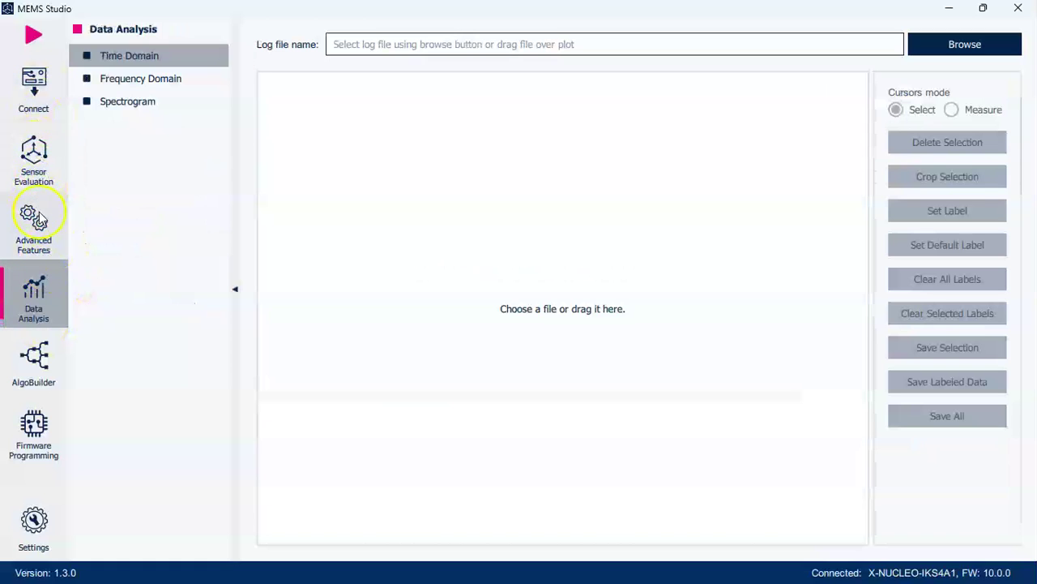
click(36, 149)
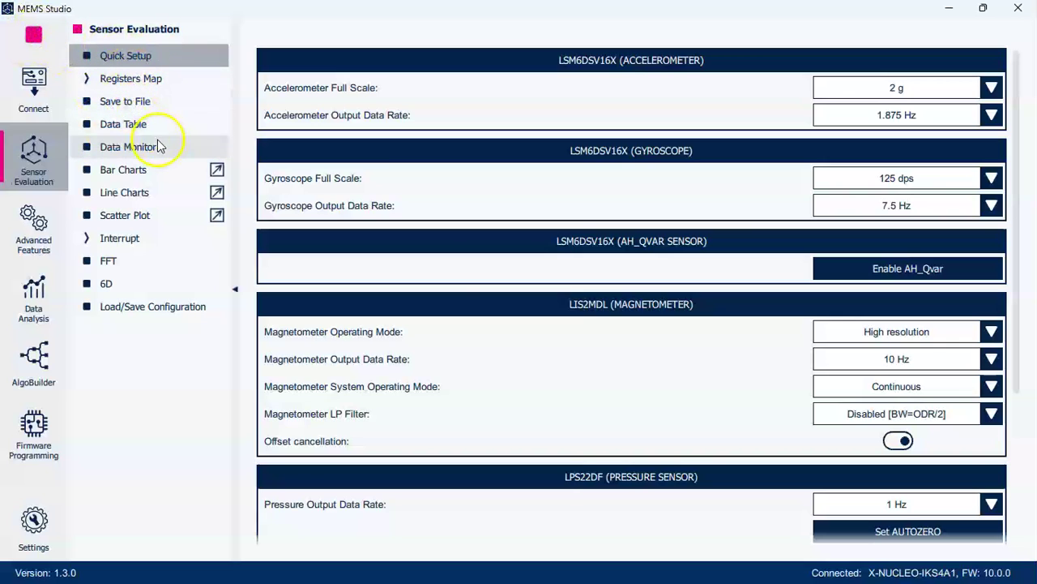
click(130, 196)
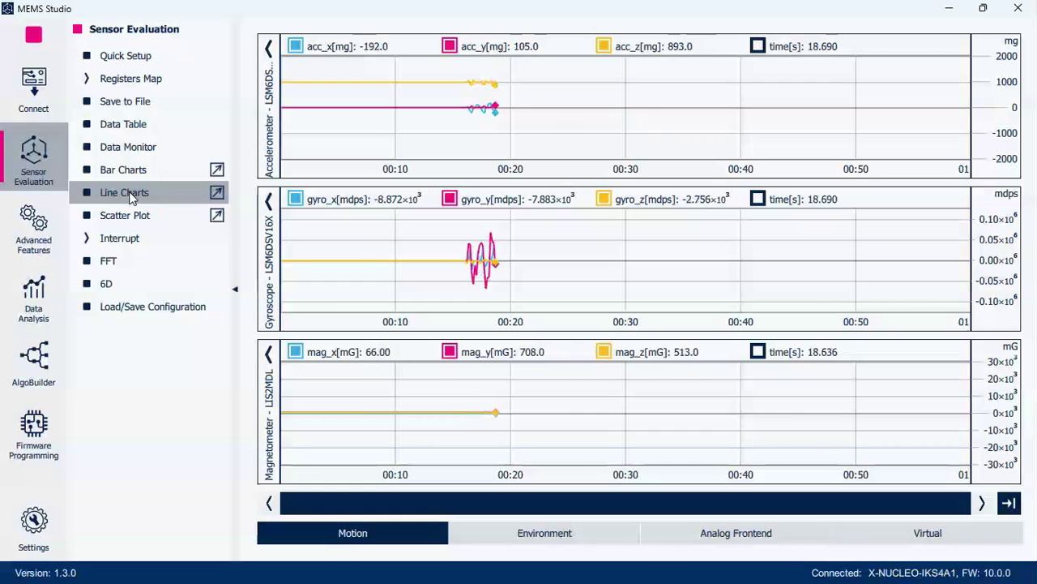
Show the board's camera view beside the line charts and examine the accelerometer traces.
click(65, 459)
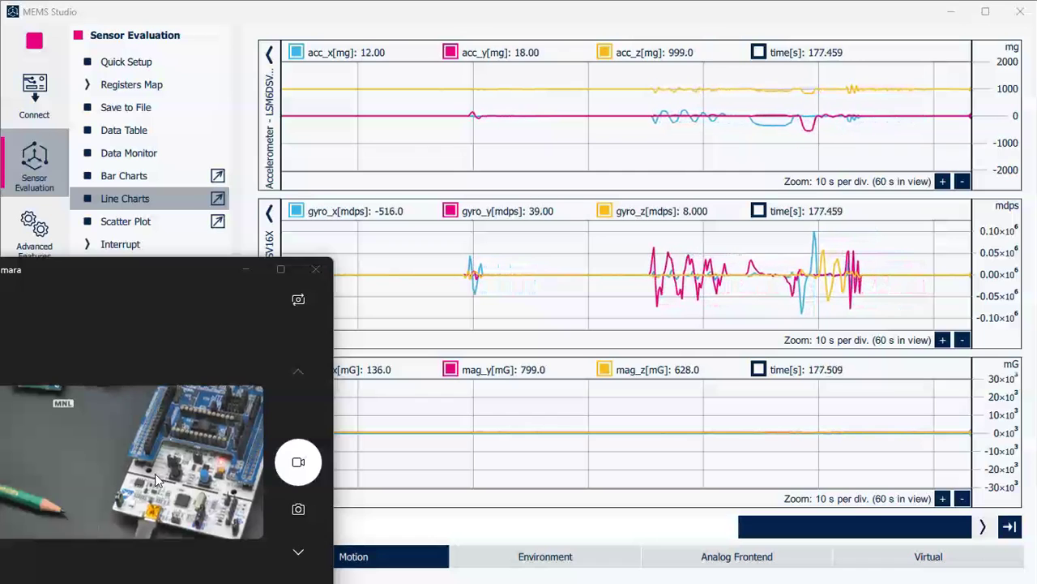
click(952, 101)
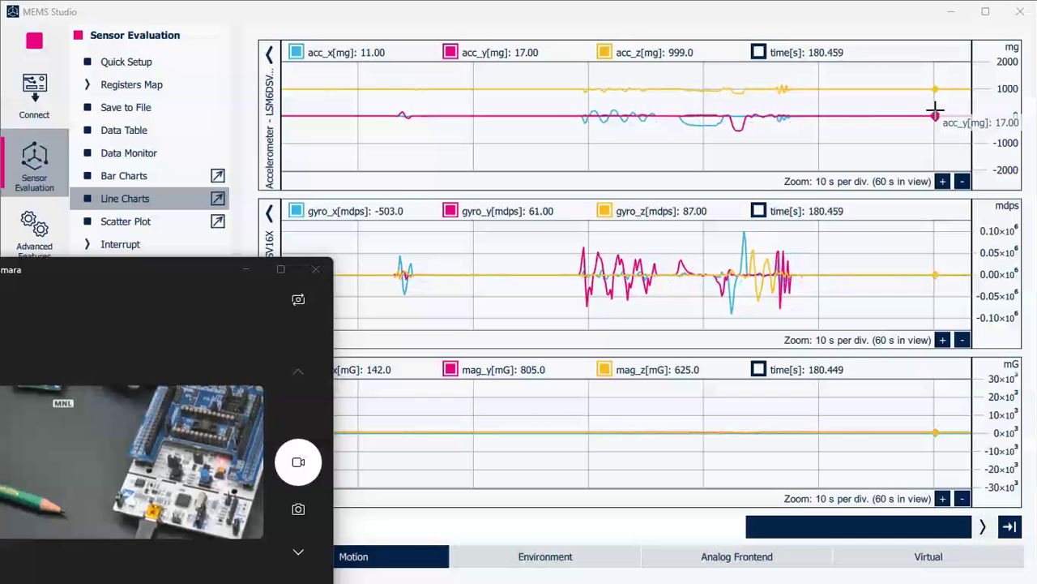
click(537, 100)
Stop the acquisition and set the Accelerometer Output Data Rate to 1.92 kHz in Quick Setup.
click(154, 60)
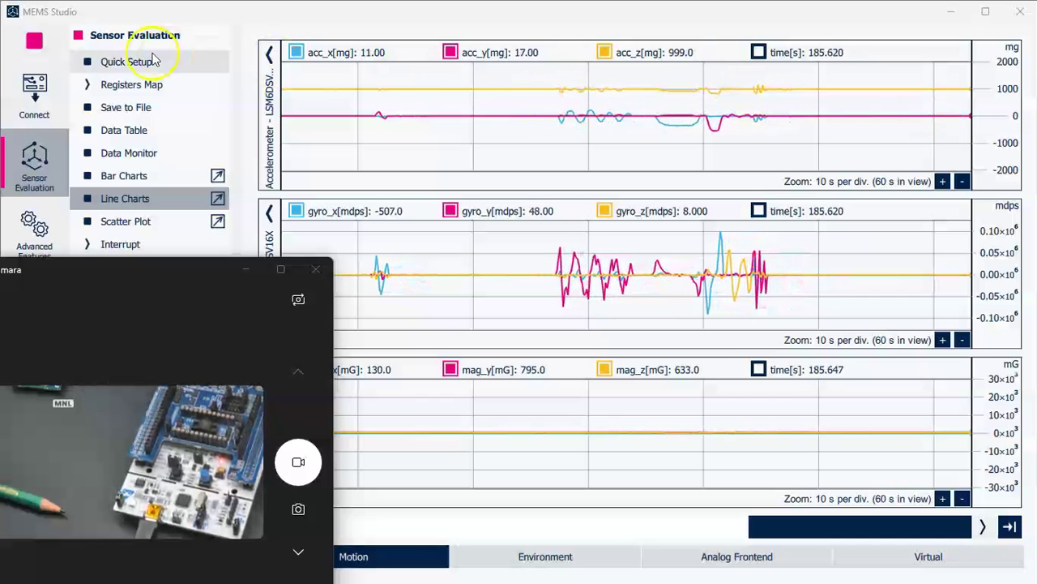
click(37, 38)
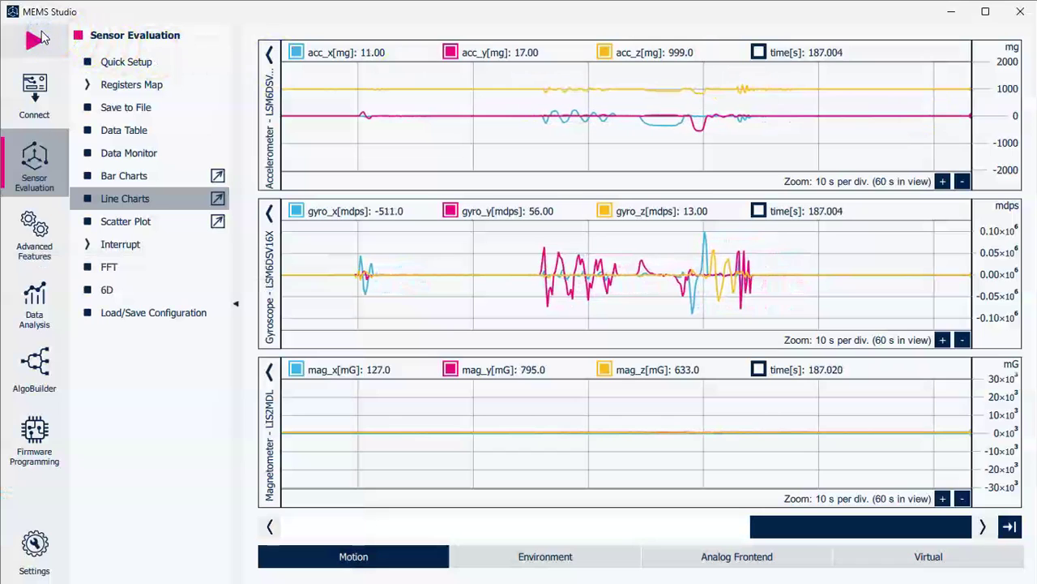
click(144, 64)
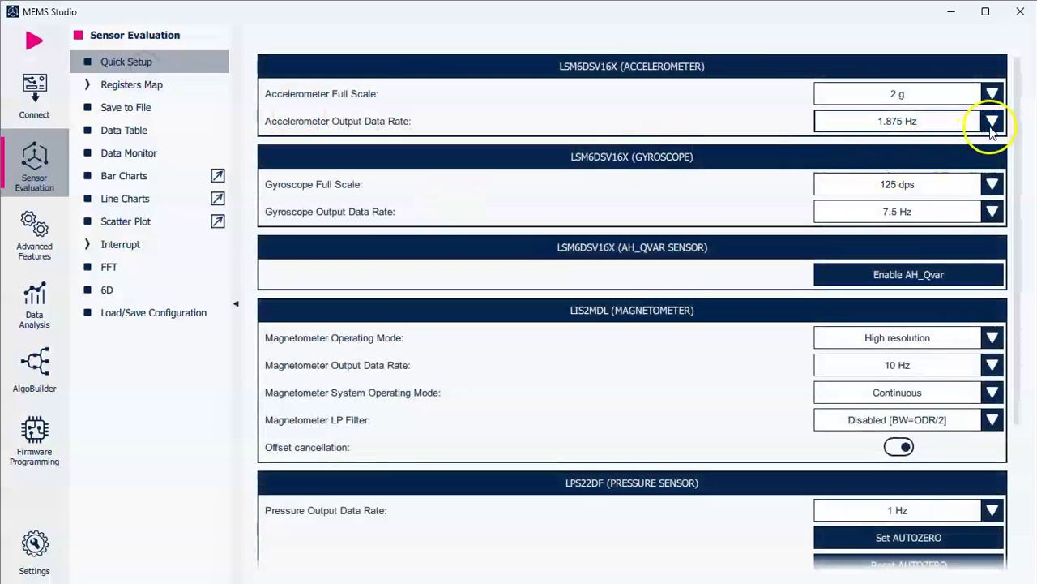
click(992, 123)
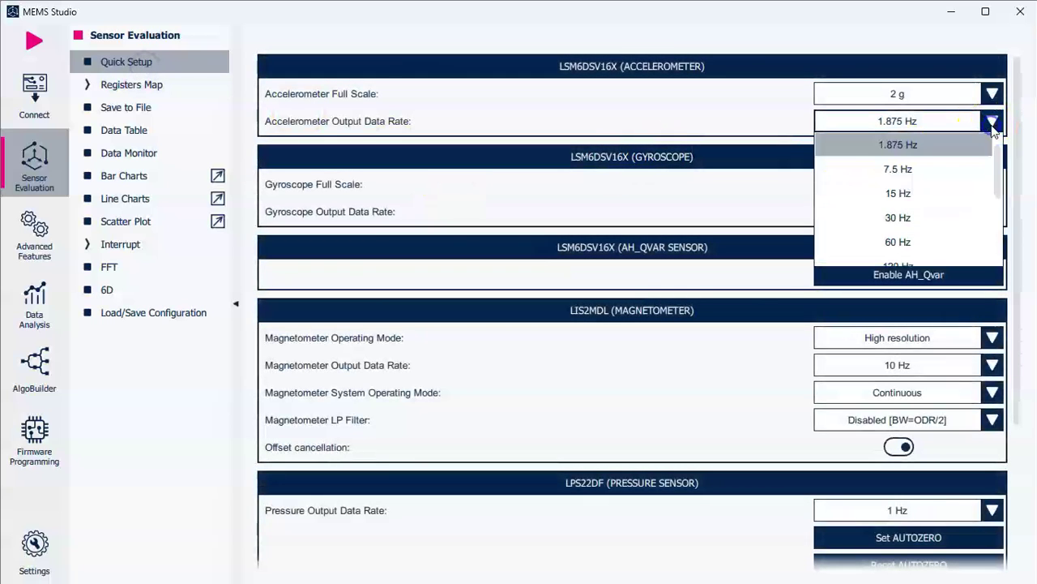
click(999, 227)
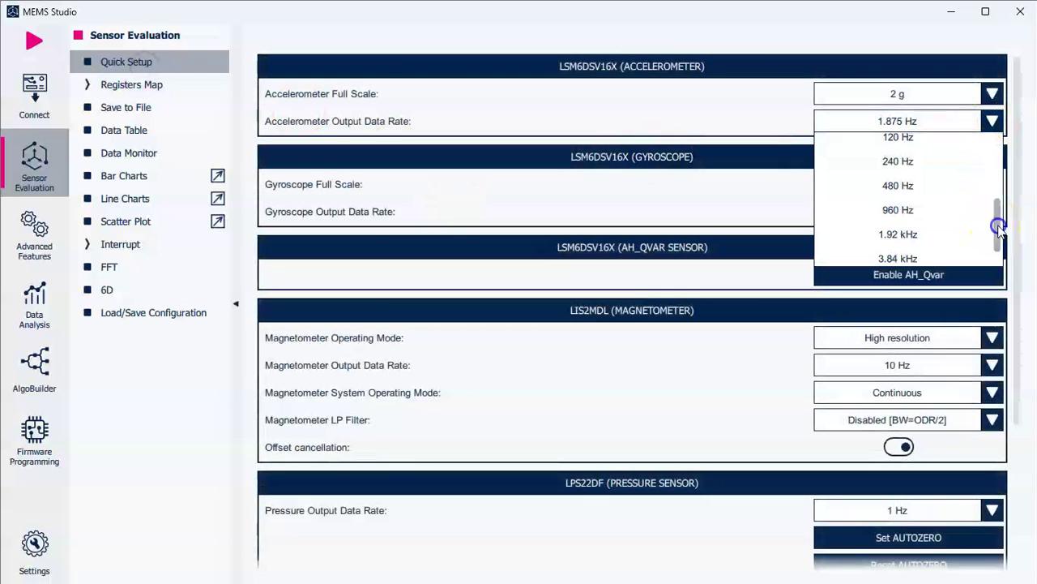
click(934, 235)
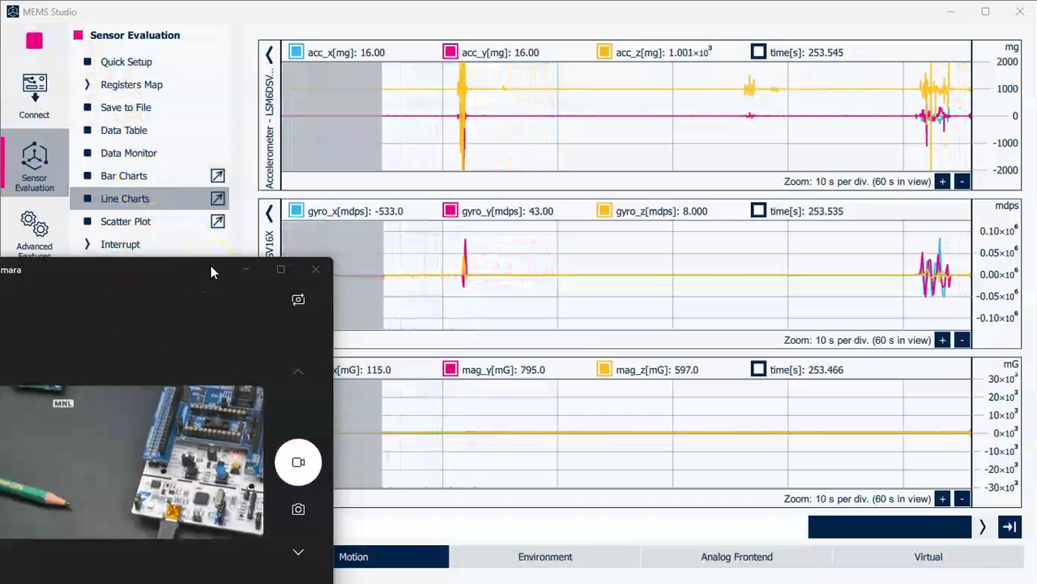
Examine the live accelerometer, gyroscope and magnetometer traces in the Motion line charts.
mouse_move(914, 140)
mouse_down()
mouse_move(962, 106)
mouse_move(940, 162)
mouse_up()
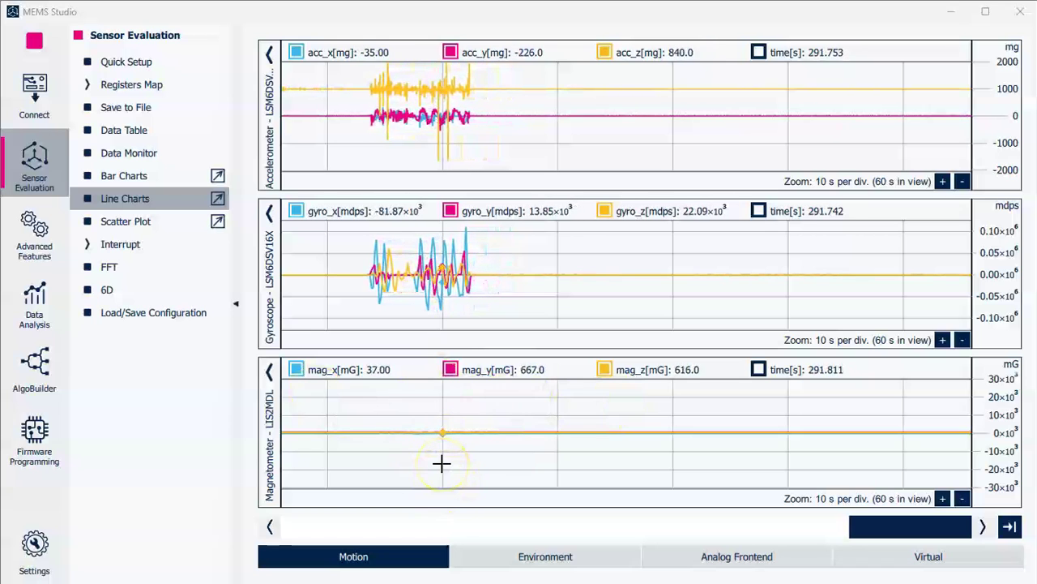
click(382, 556)
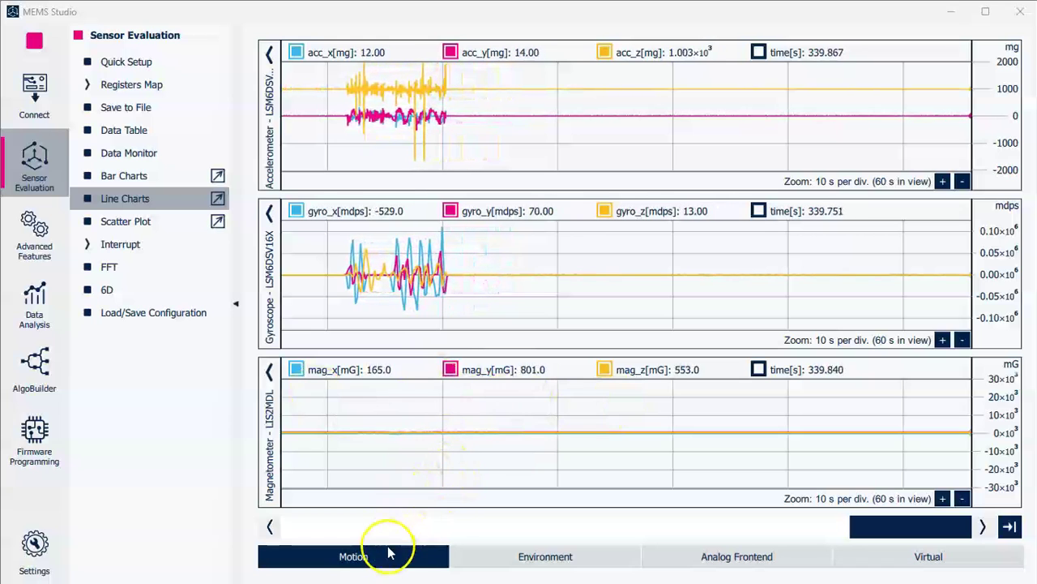
click(435, 130)
click(352, 219)
click(332, 370)
click(348, 558)
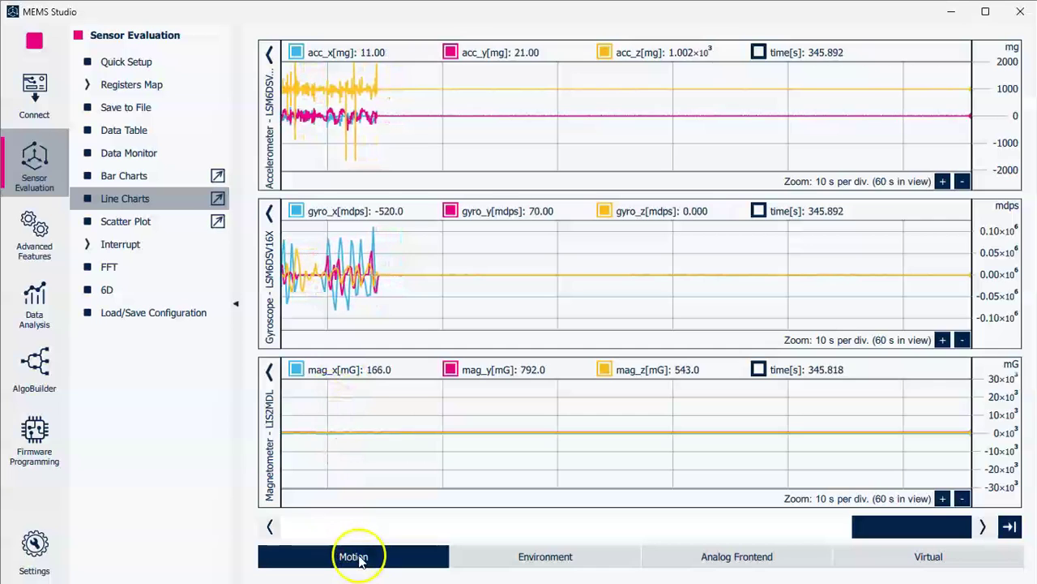
Review the Environment, Analog Frontend and Virtual line charts and return to the Motion charts.
click(523, 563)
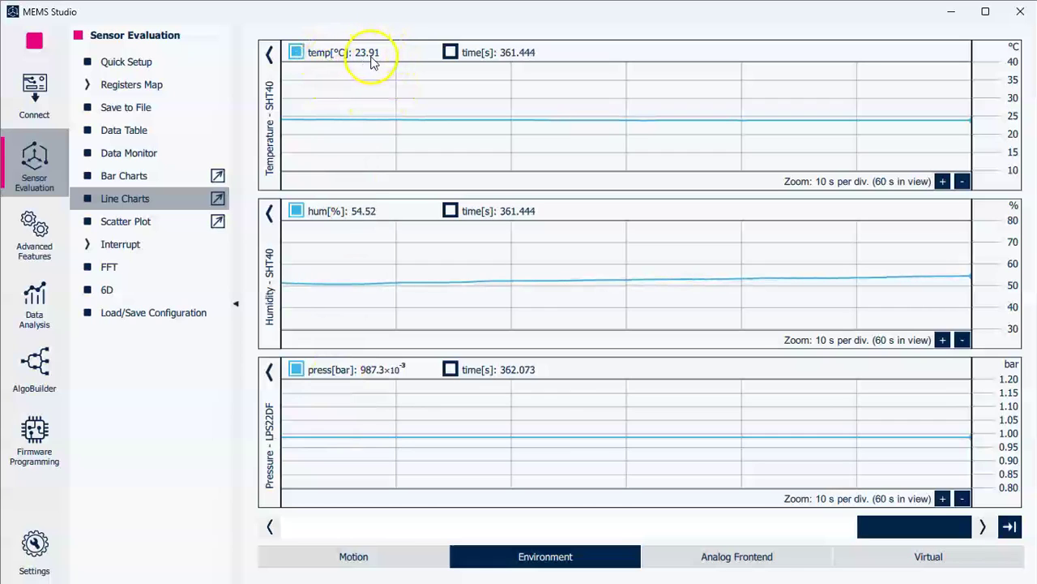
click(369, 63)
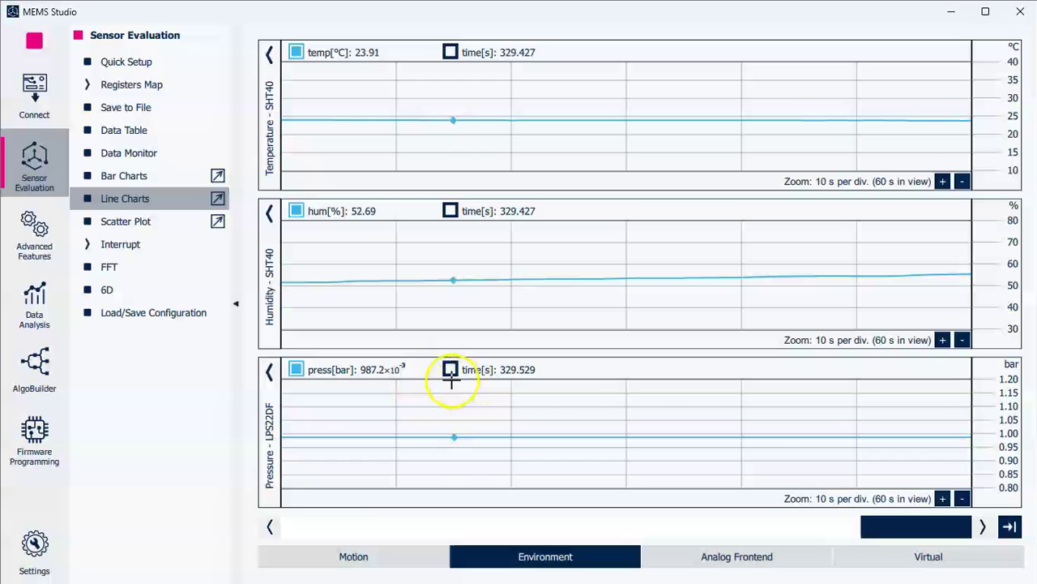
click(729, 561)
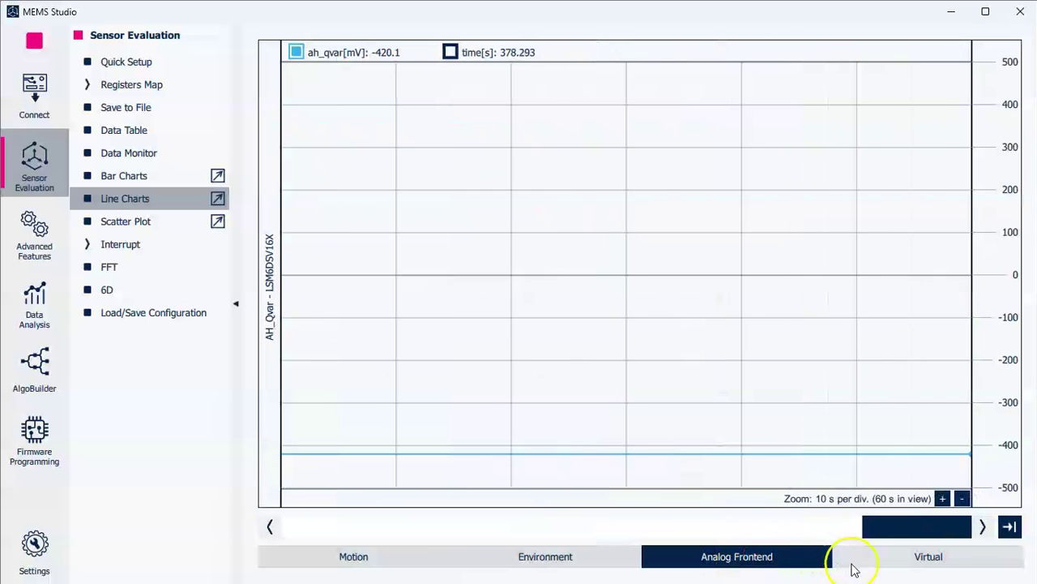
click(882, 564)
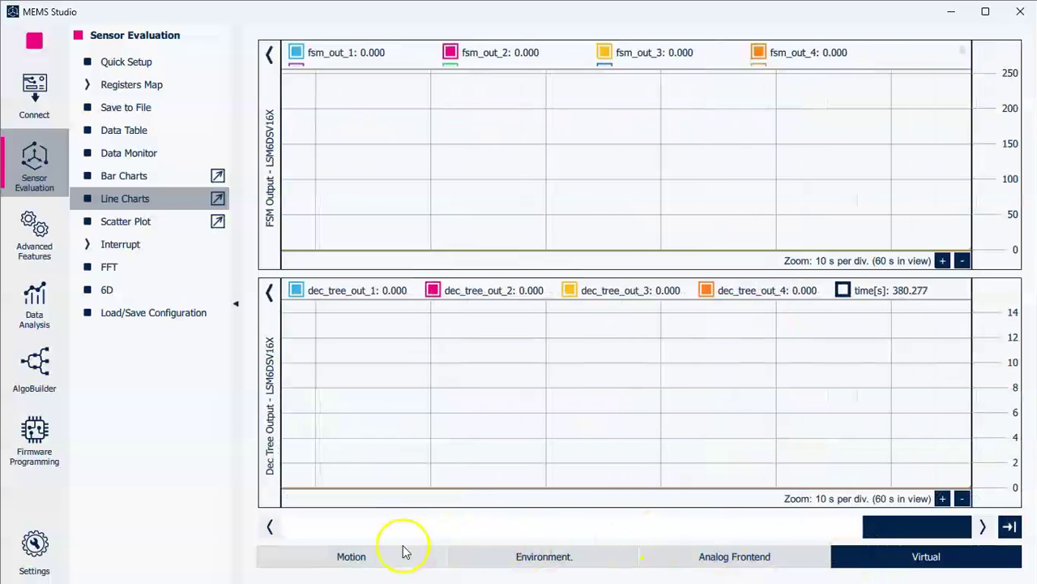
click(384, 558)
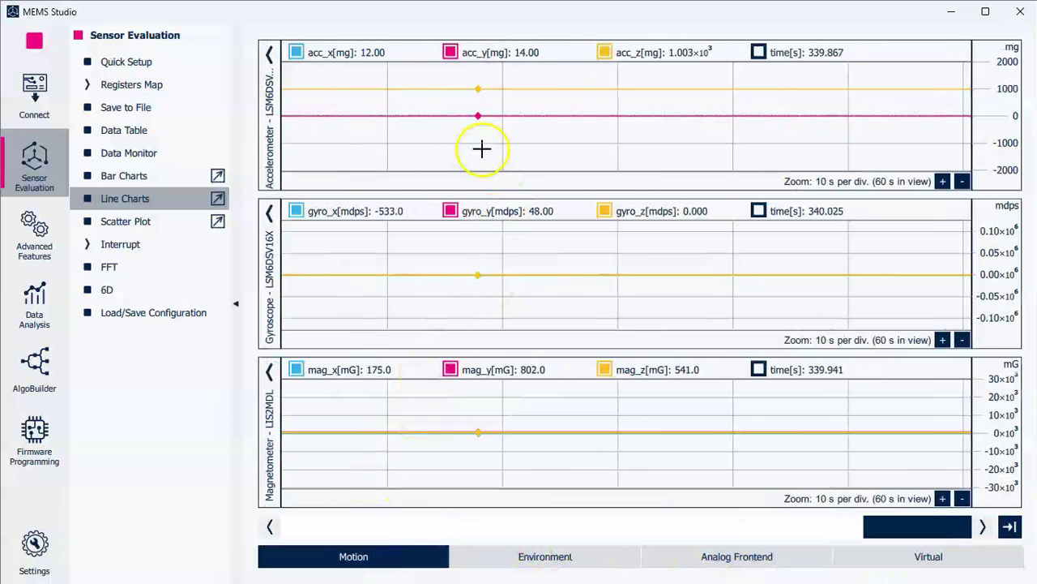
Display the motion sensors as Bar Charts and examine the accelerometer's Z and X axis bars.
click(123, 178)
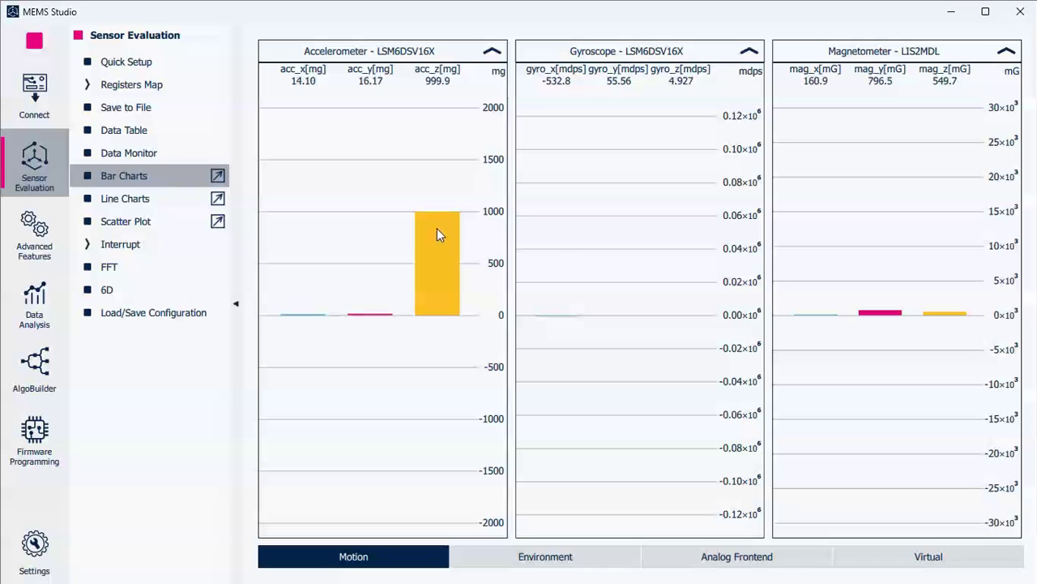
click(440, 225)
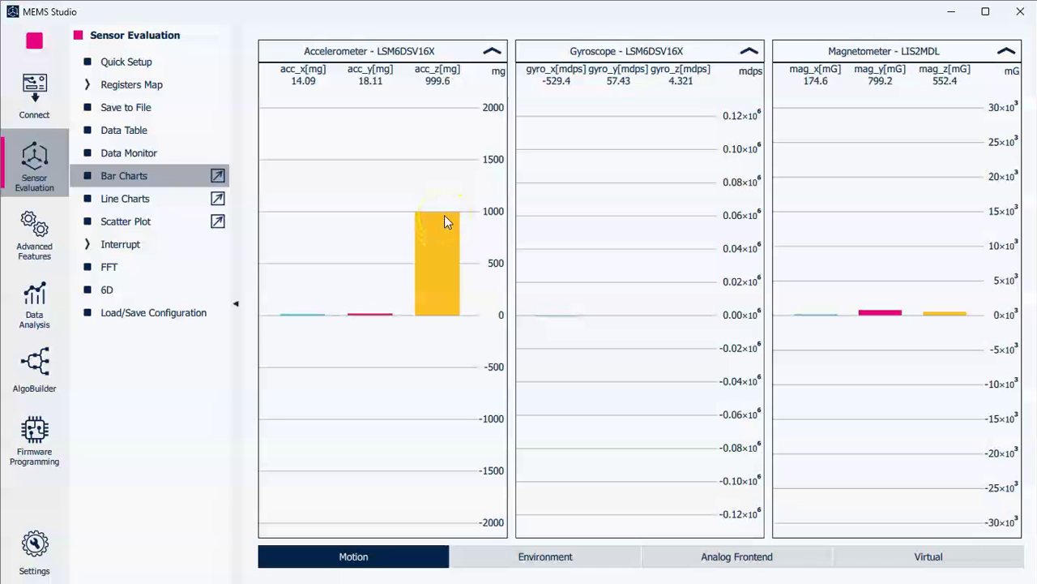
click(299, 316)
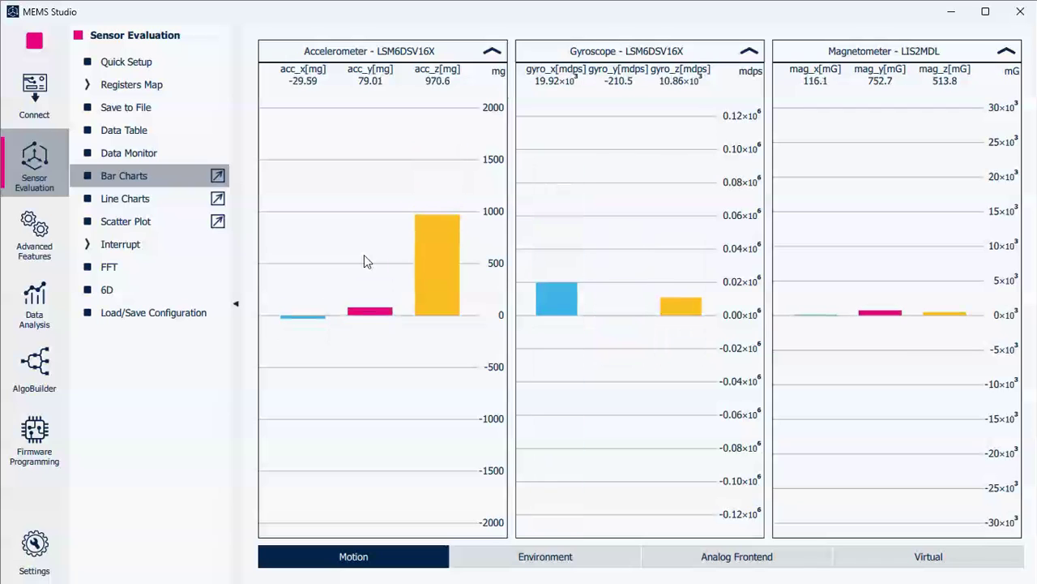
Examine the magnetometer axis pairs in the Scatter Plot and the live sensor values in the Data Monitor.
click(359, 250)
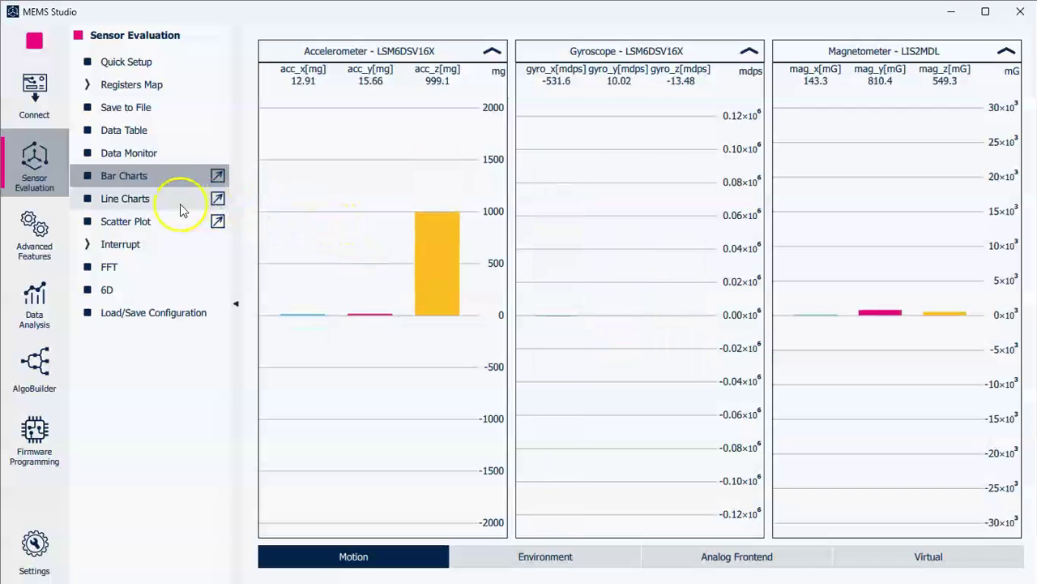
click(128, 221)
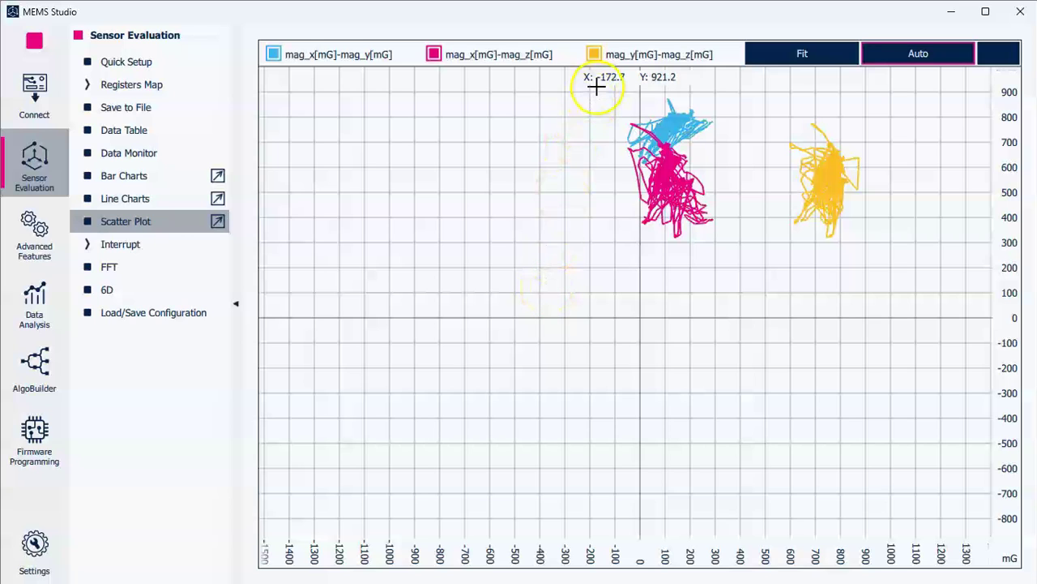
click(130, 158)
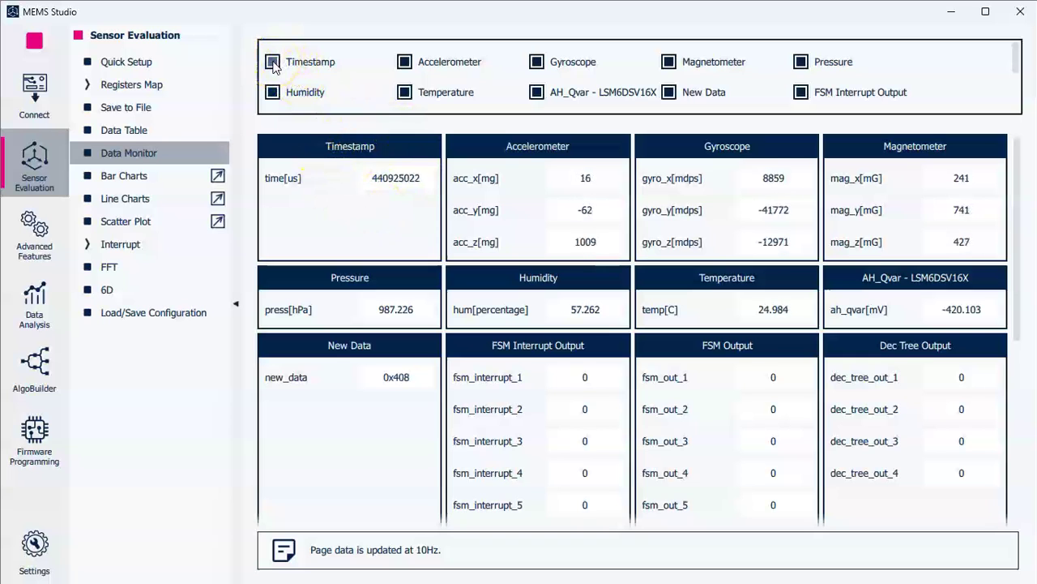
Review the data and datalog period source options in Save to File and examine the accelerometer's FFT spectrum.
click(146, 134)
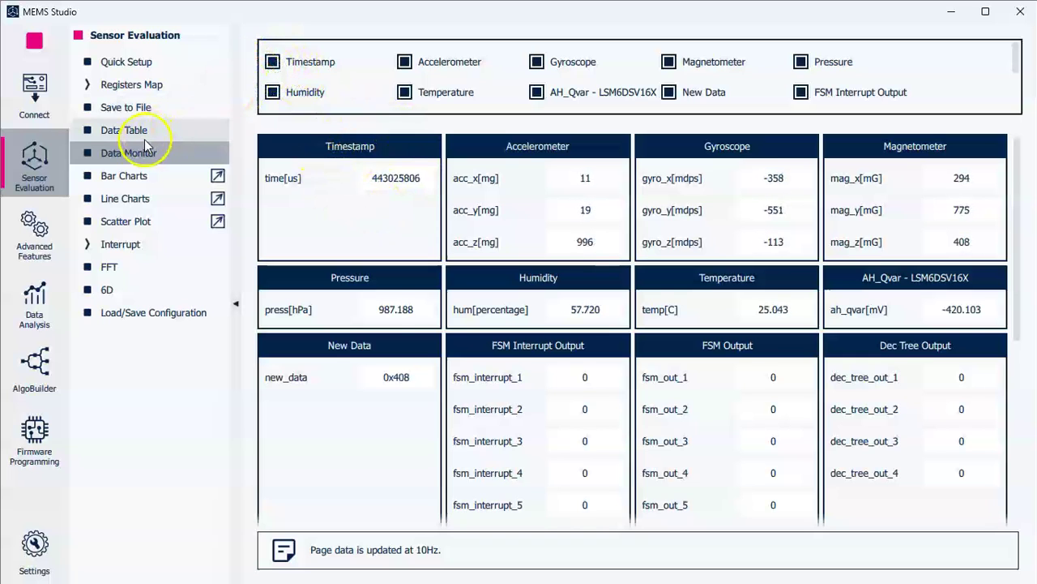
click(131, 107)
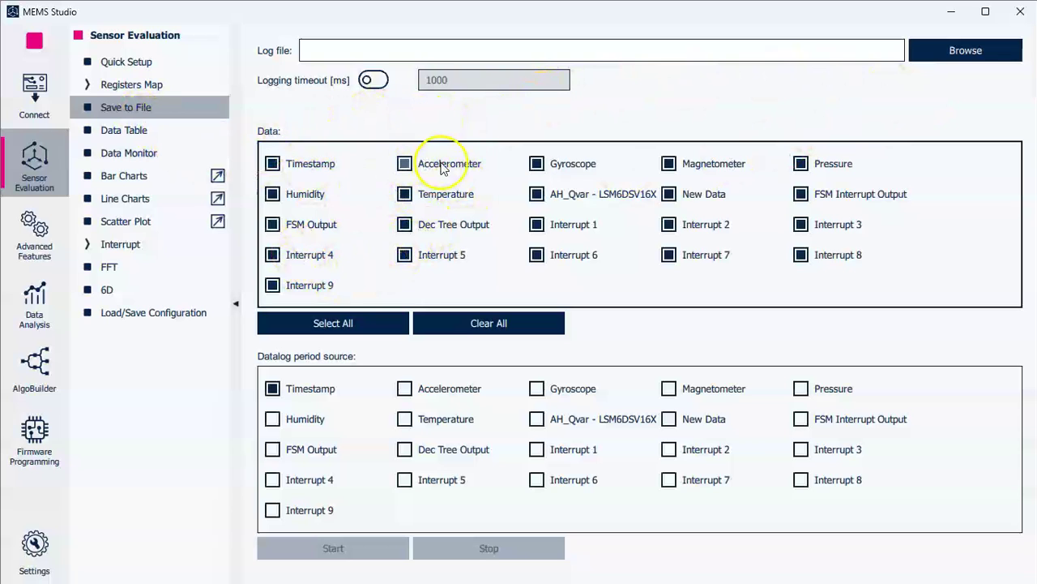
click(145, 266)
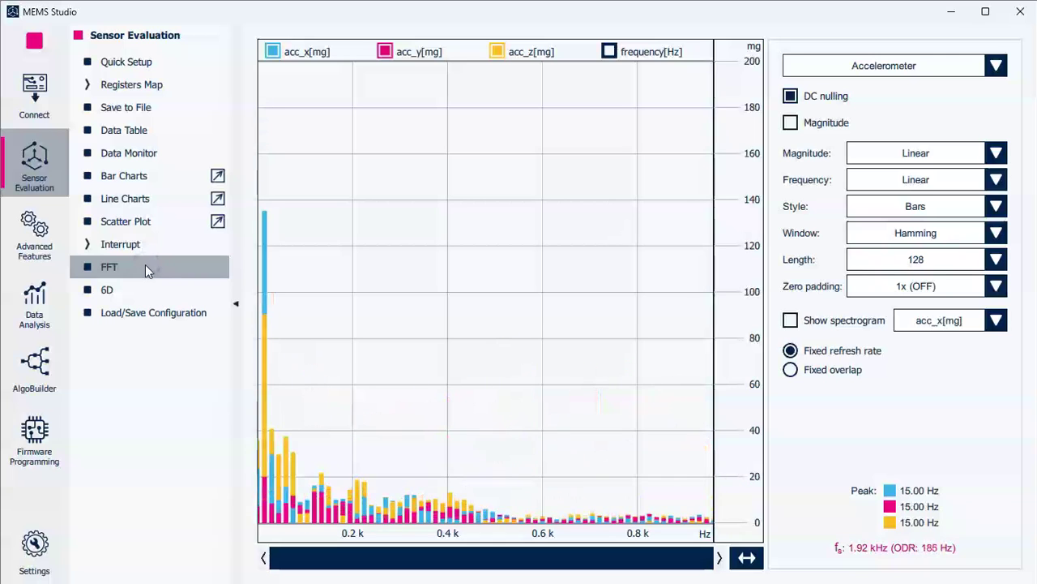
Review the Motion line charts of the accelerometer, gyroscope and magnetometer and return to the Save to File logging options.
click(146, 203)
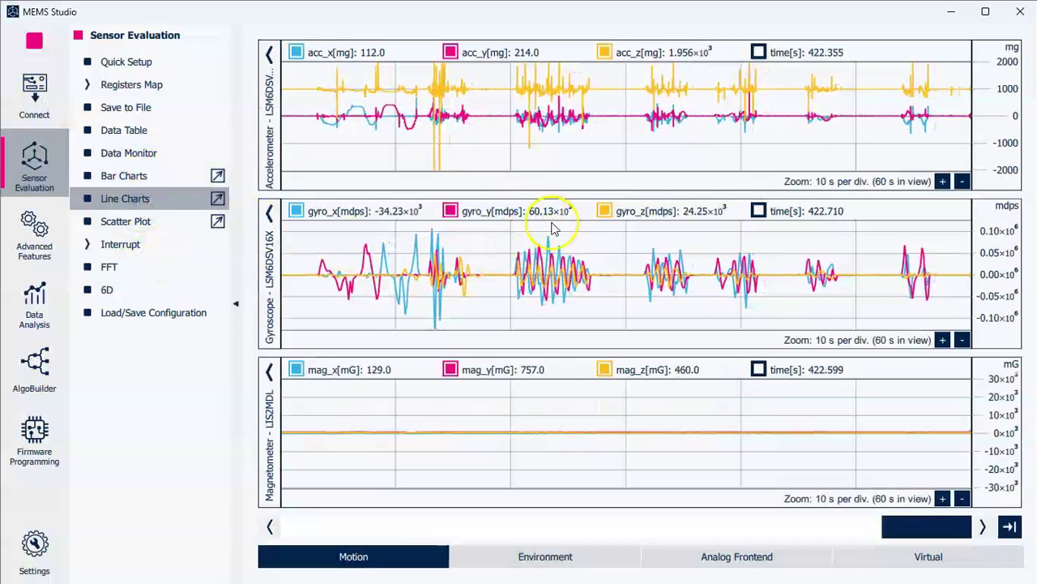
click(141, 112)
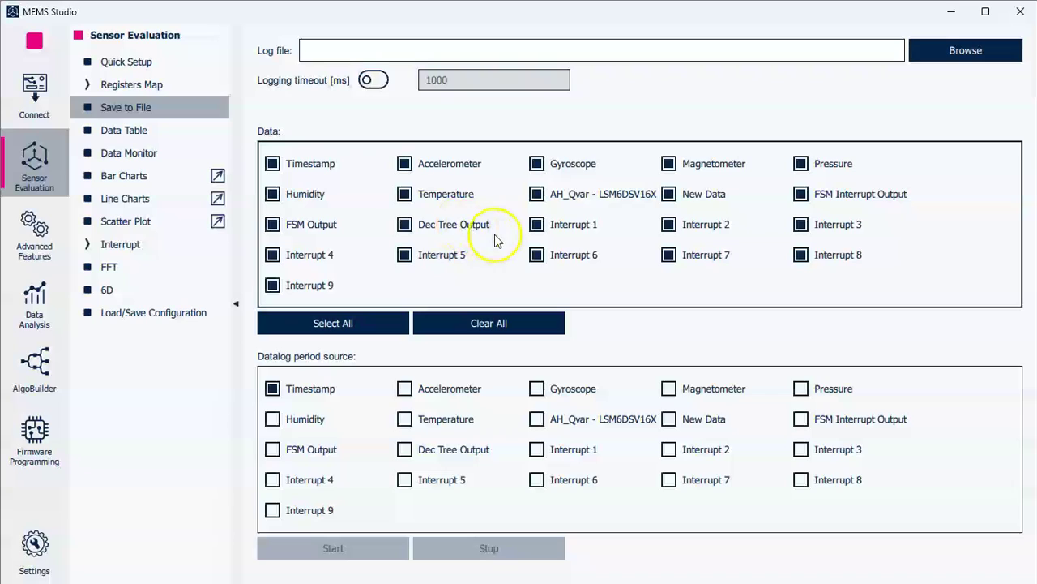
mouse_move(24, 565)
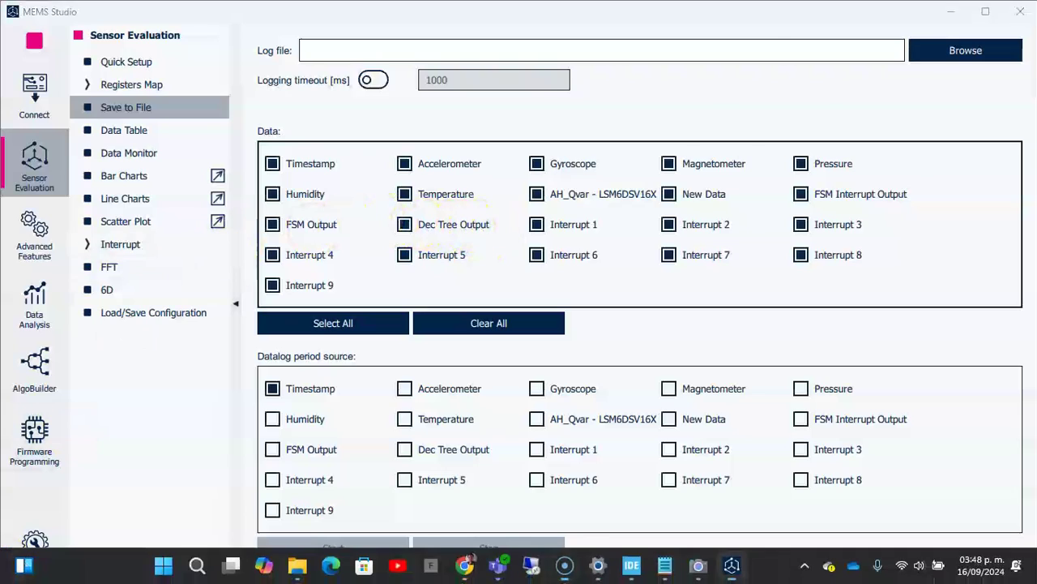